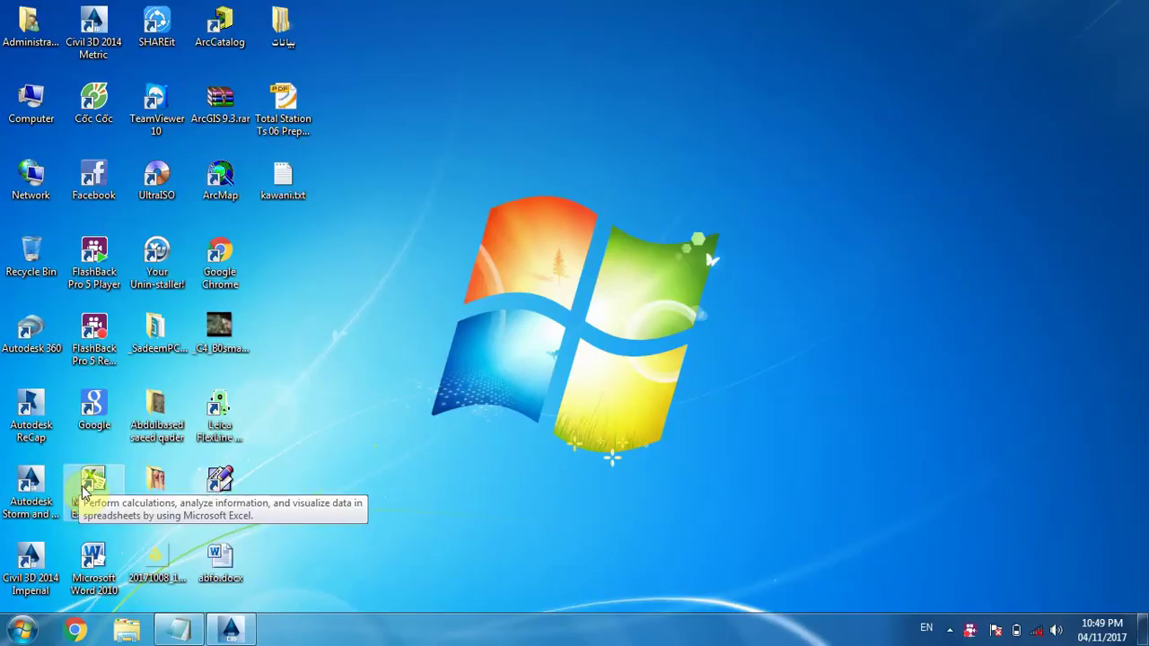
# - Review the point list in Book1.txt, switch to AutoCAD Civil 3D and close its Welcome Screen
pyautogui.click(180, 629)
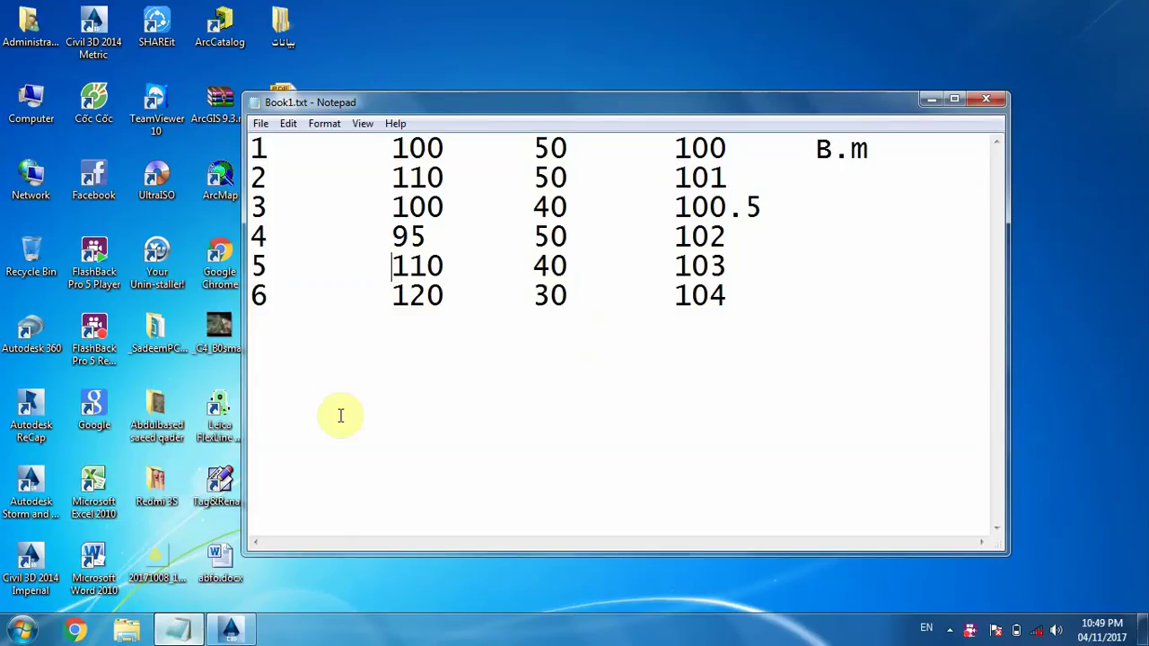
pyautogui.click(933, 99)
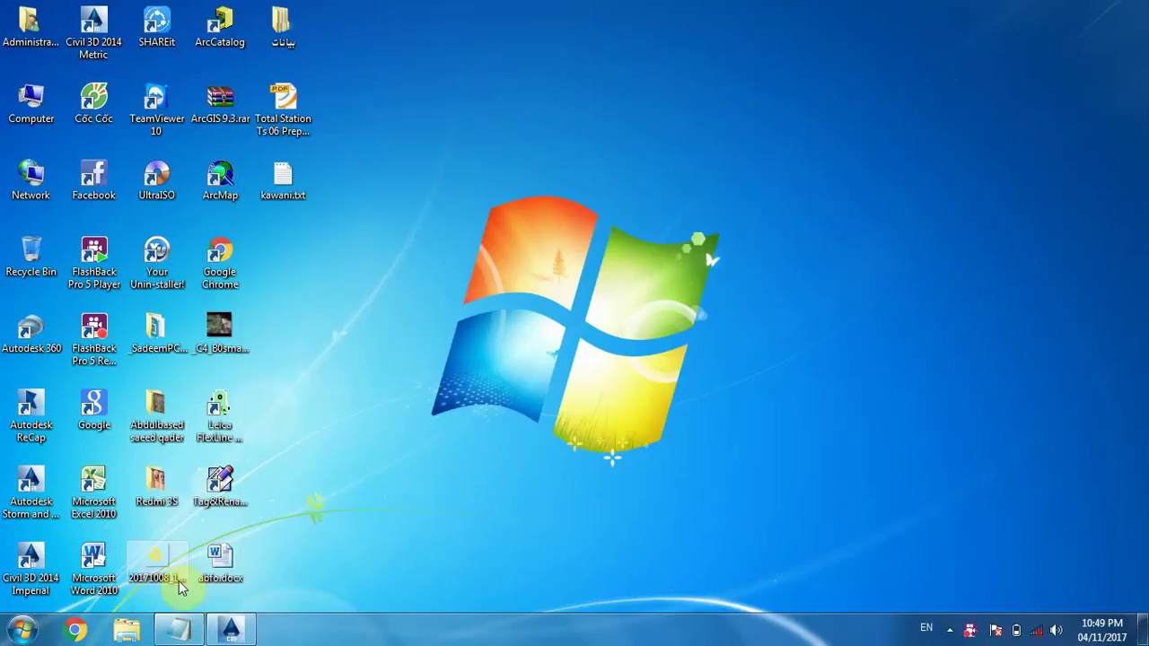
pyautogui.click(218, 626)
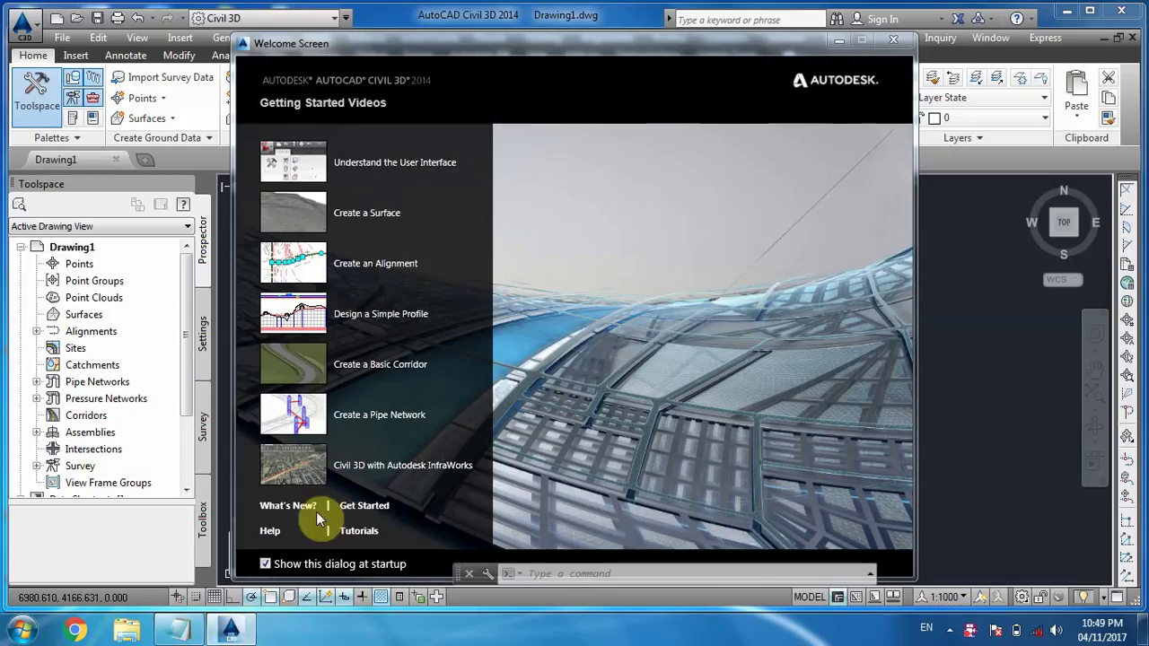
pyautogui.click(889, 42)
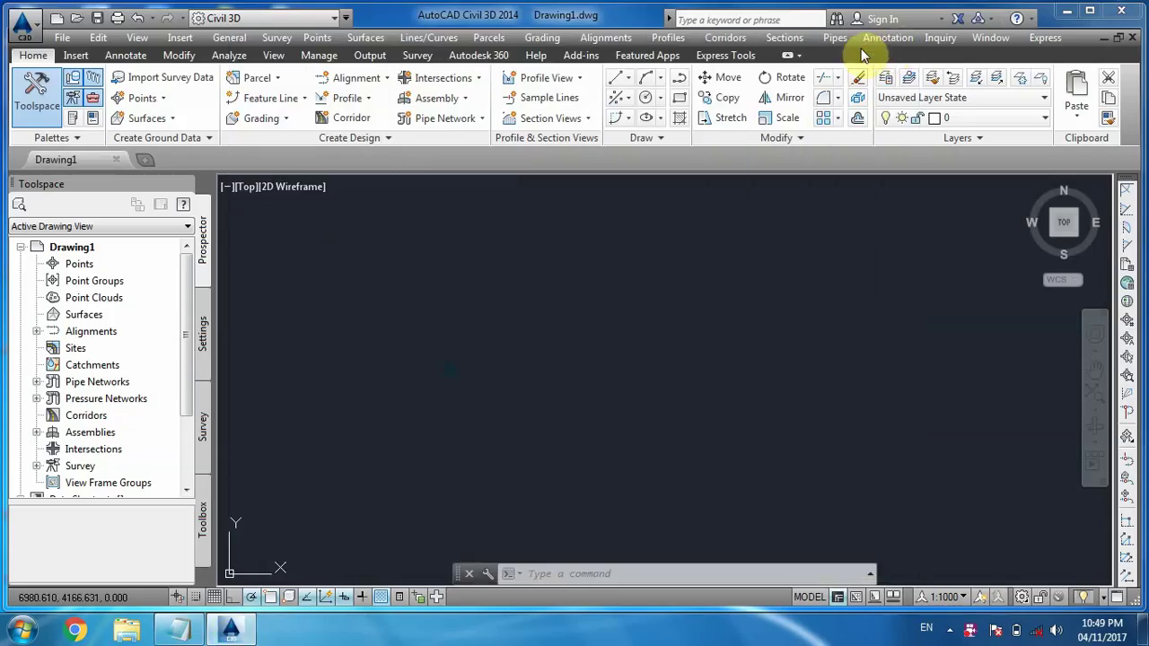
# - Start a point import and add kawani.txt from the Desktop as the source file
pyautogui.click(311, 37)
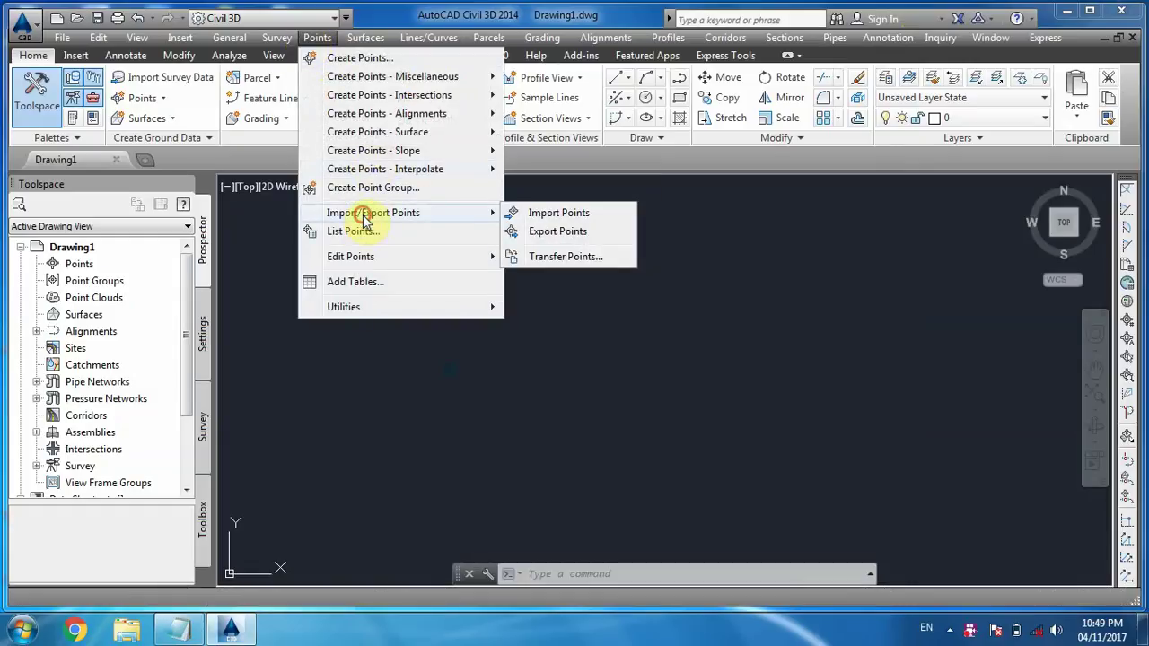
pyautogui.moveTo(493, 213)
pyautogui.click(531, 213)
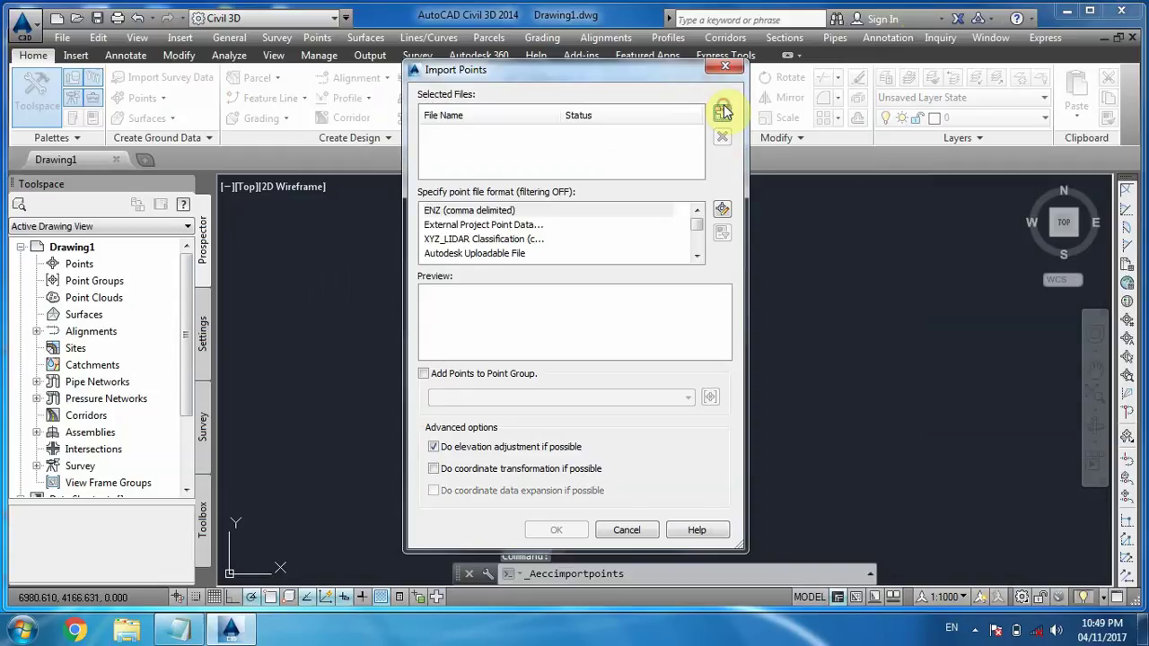
pyautogui.click(723, 109)
pyautogui.click(434, 306)
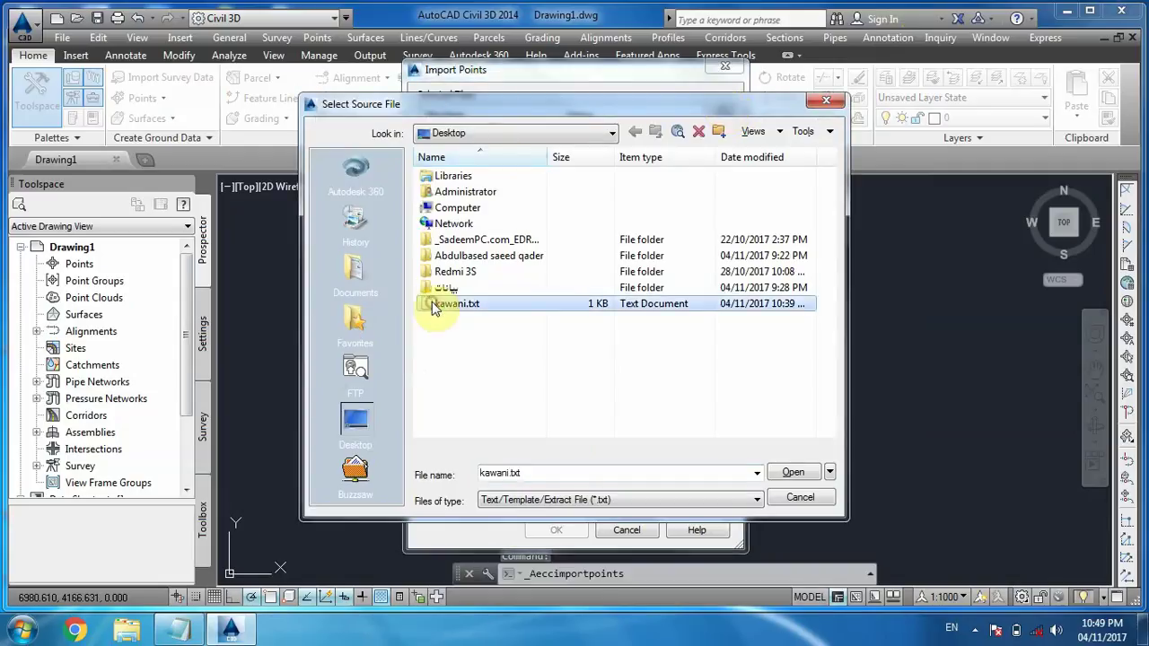
pyautogui.click(793, 474)
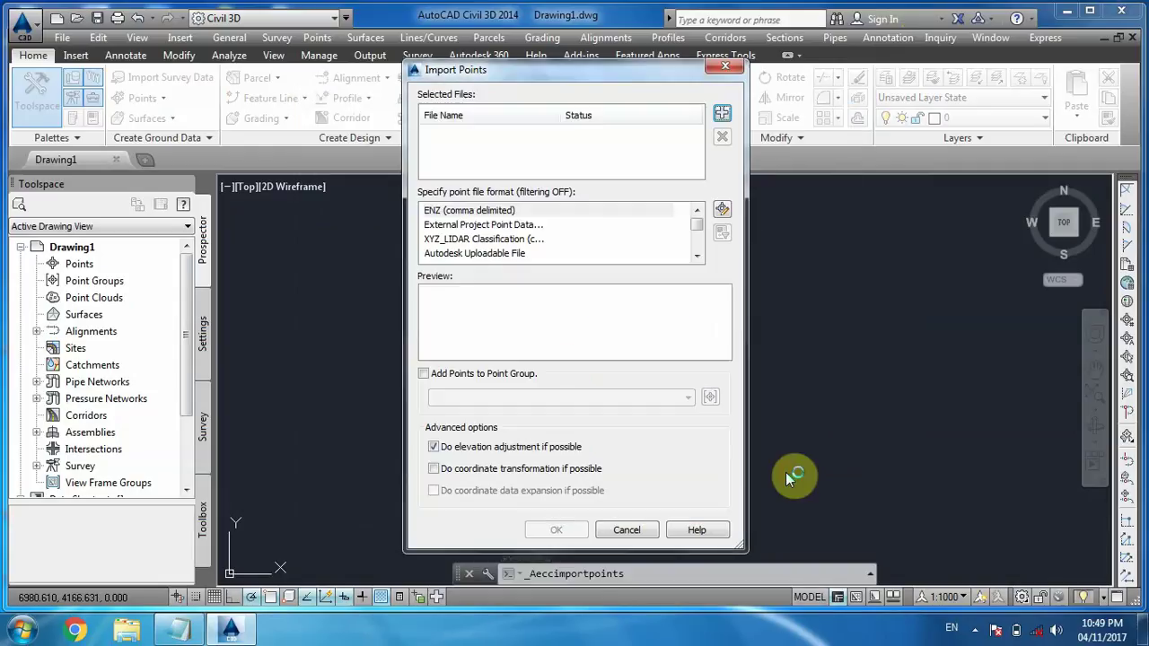
# - Set the point file format for the import to PENZD (space delimited)
pyautogui.click(697, 256)
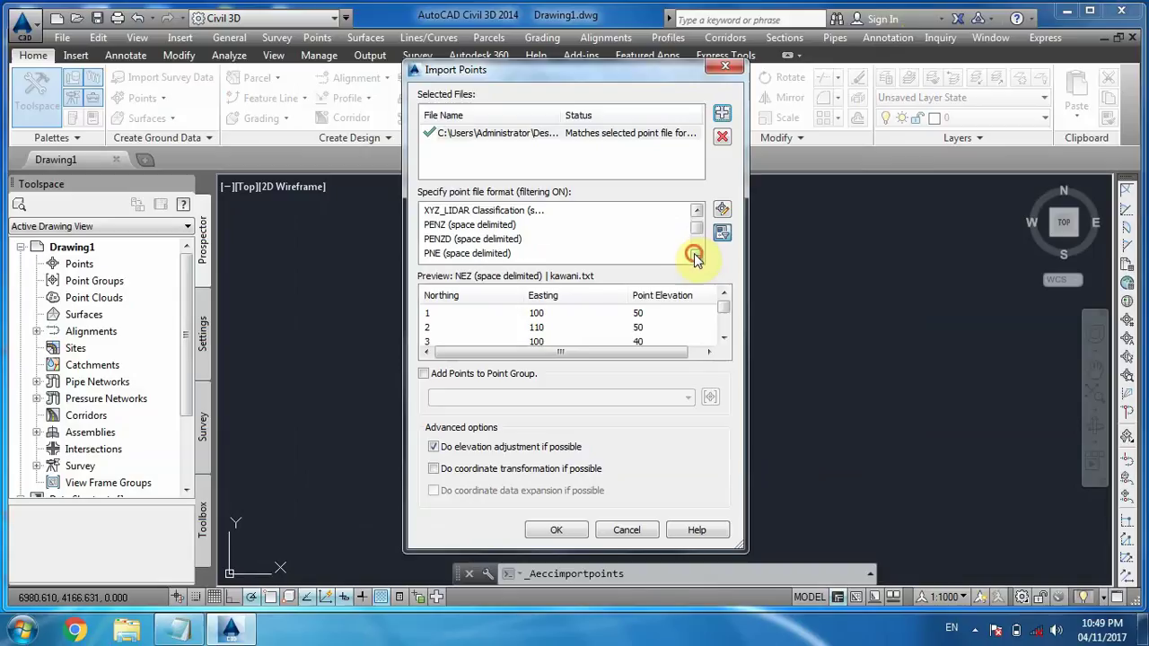
pyautogui.click(697, 256)
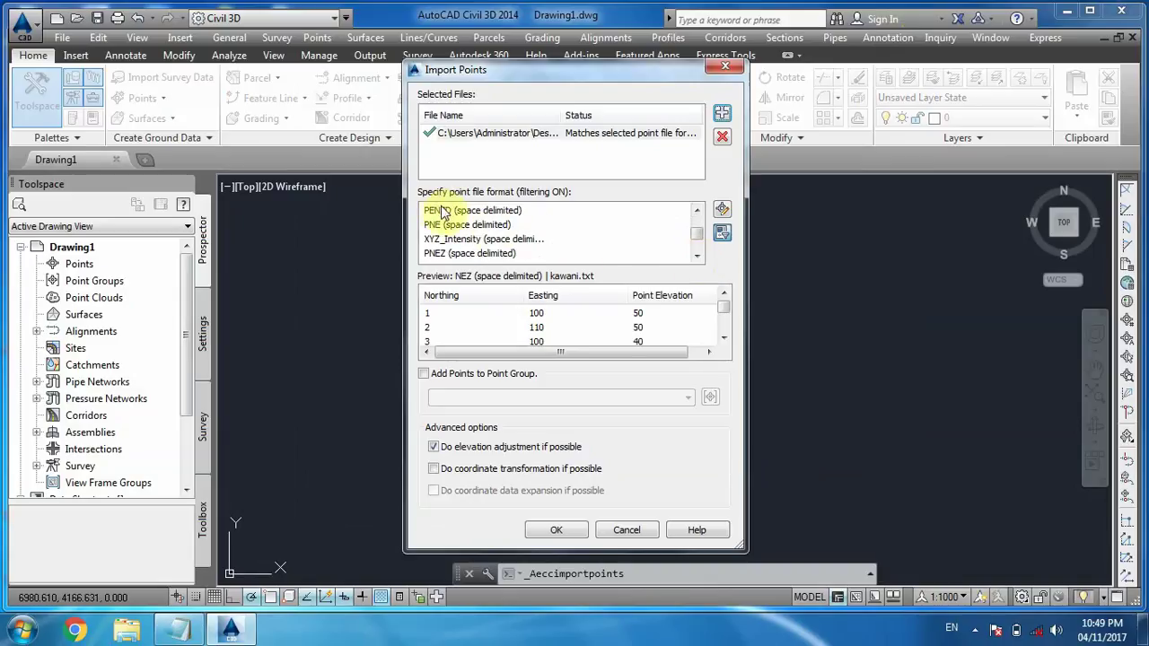
pyautogui.click(470, 212)
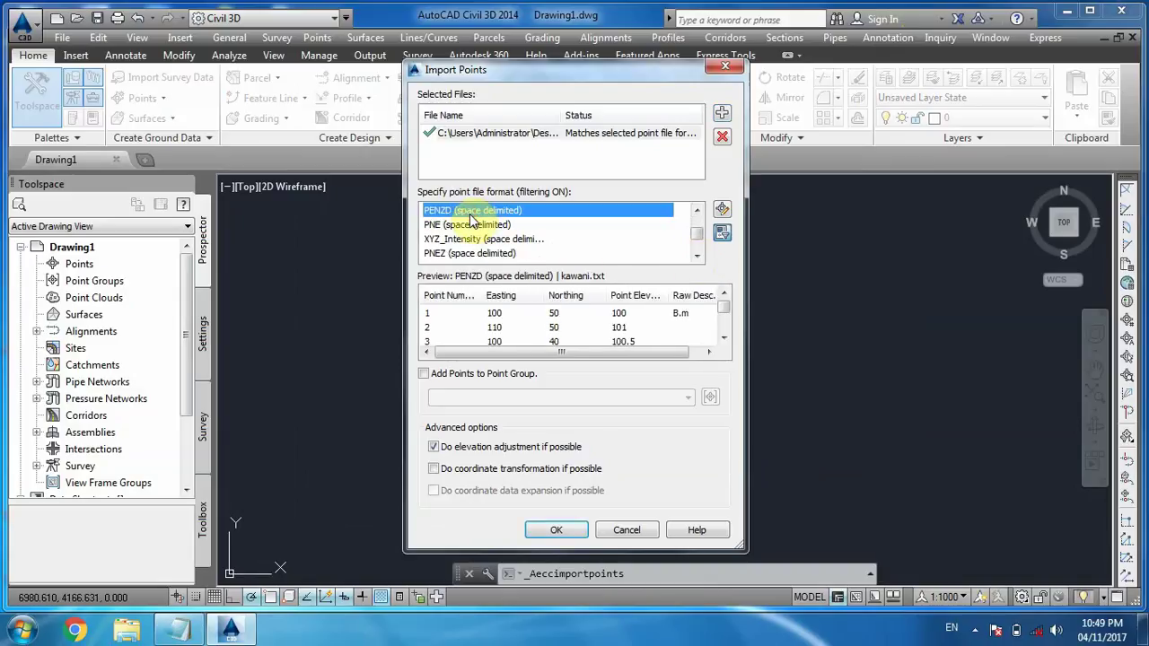
# - Add the points to a new point group named kawani1 and complete the import
pyautogui.click(423, 376)
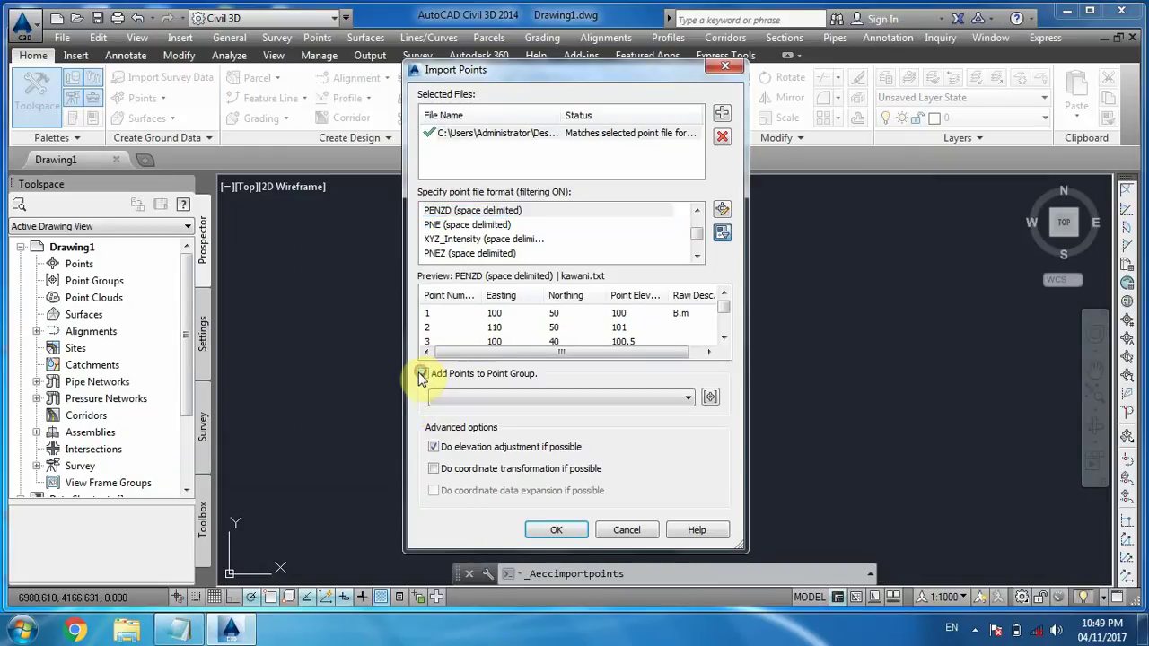
pyautogui.click(708, 398)
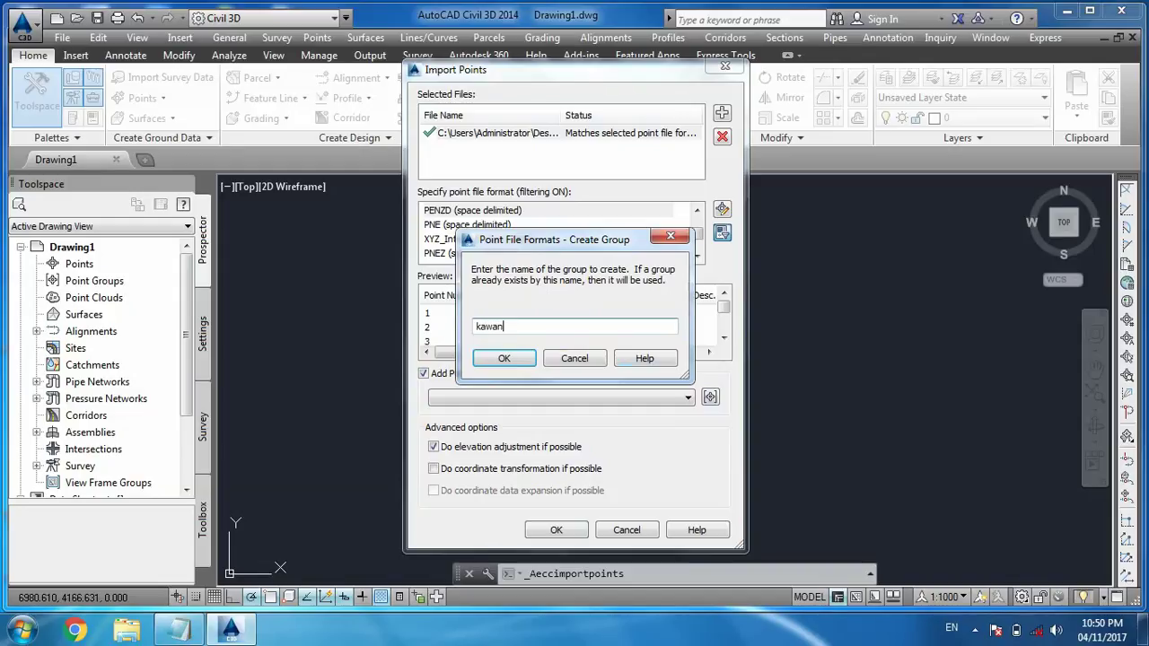
pyautogui.click(510, 359)
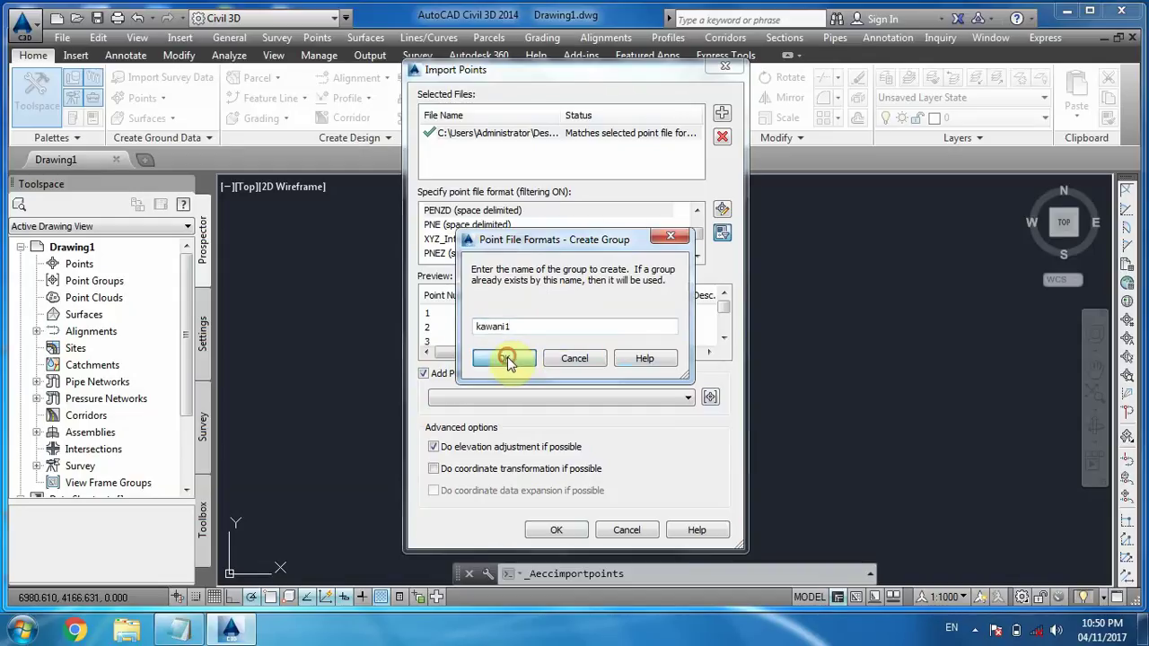
pyautogui.click(554, 532)
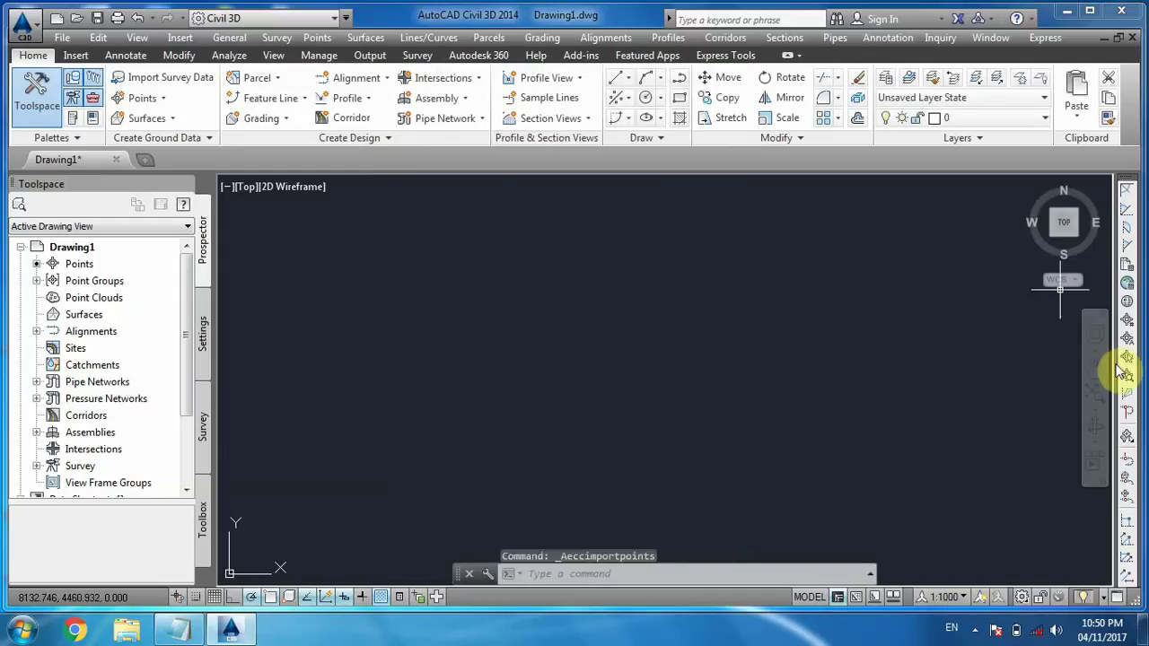
# - Try an annotation scale of 1:100 for the imported points and settle on 1:200
pyautogui.click(1093, 392)
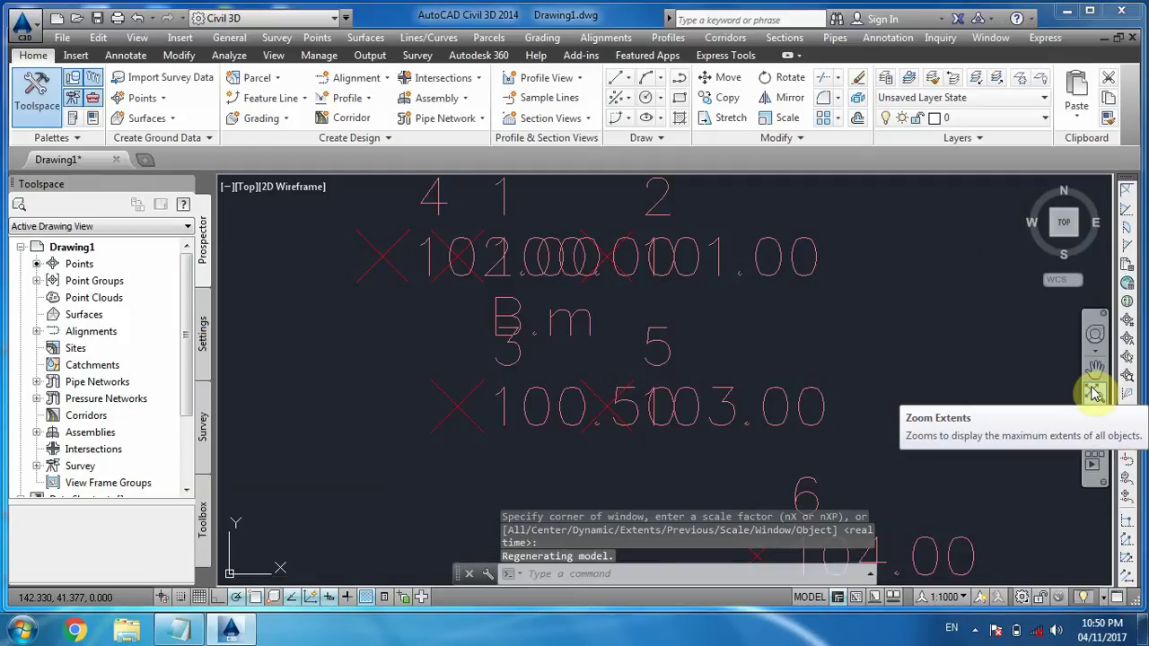
pyautogui.click(943, 597)
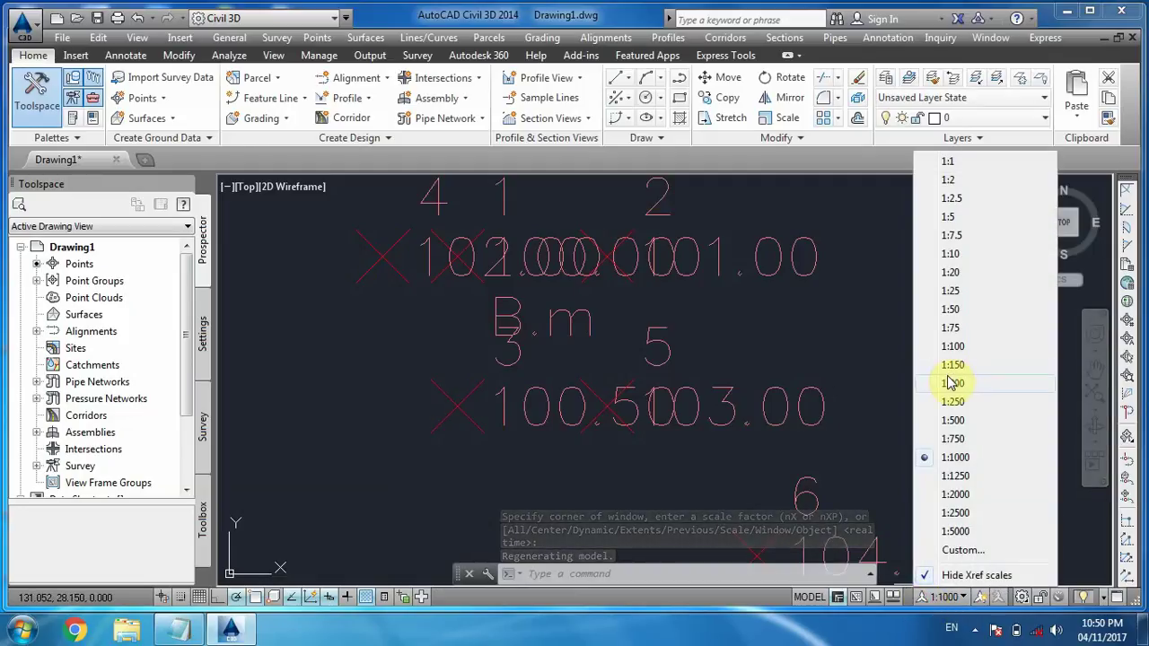
pyautogui.click(950, 347)
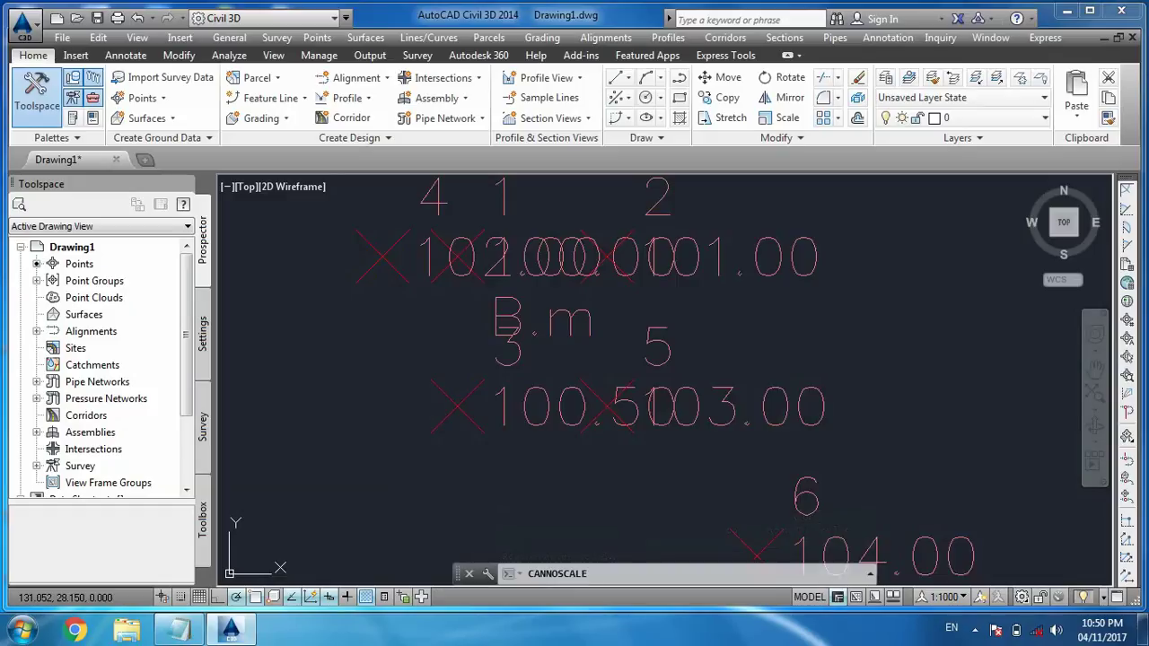
pyautogui.click(947, 597)
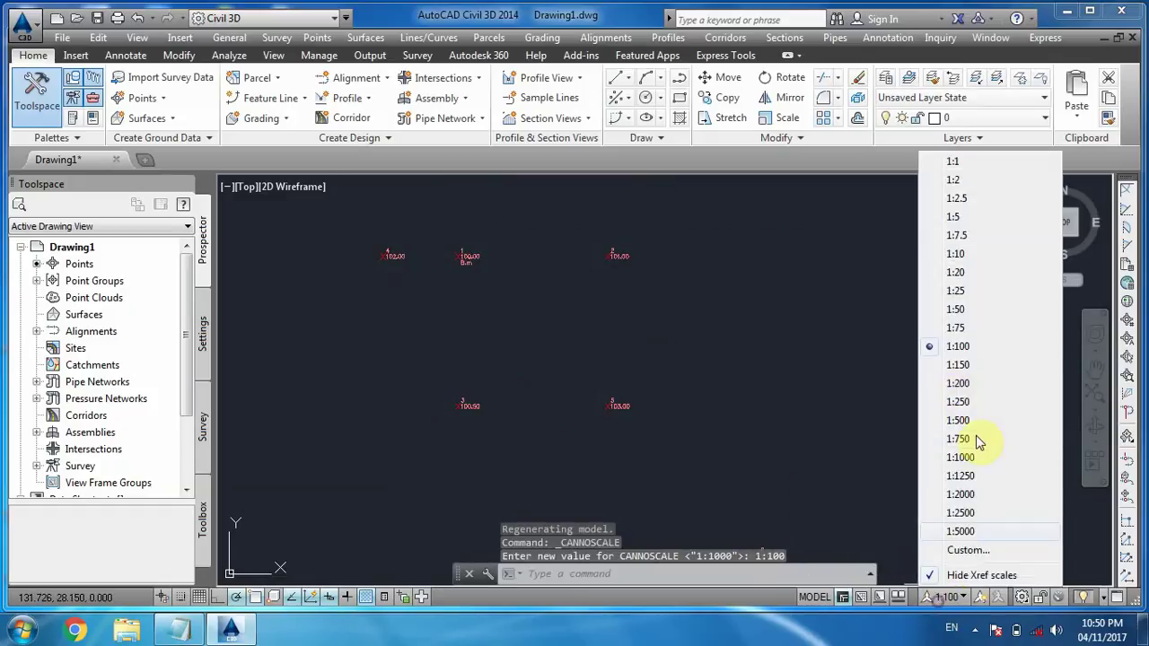
pyautogui.click(945, 384)
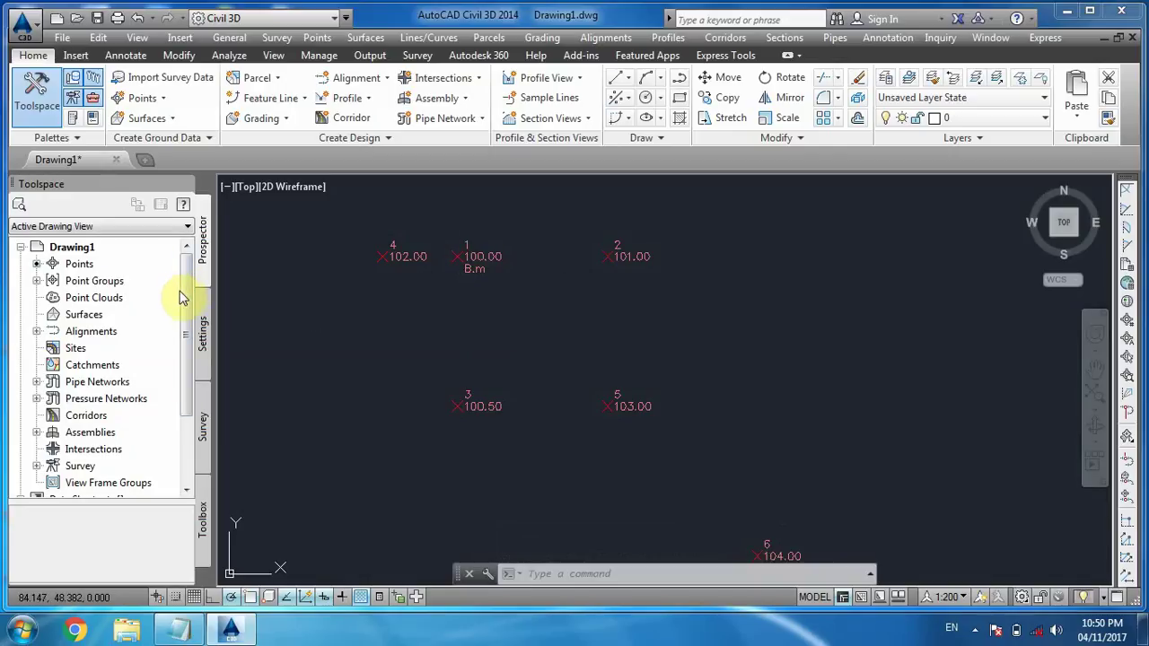
# - Set the default point style of the kawani1 point group to Tree and apply it
pyautogui.doubleClick(95, 282)
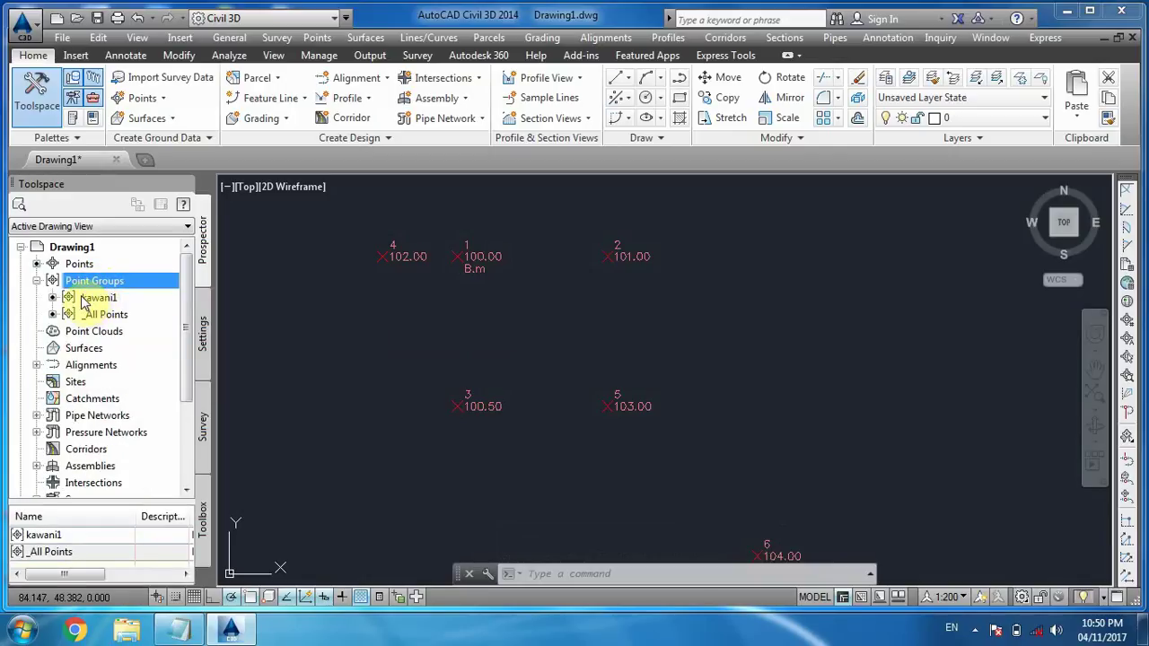
pyautogui.click(94, 300)
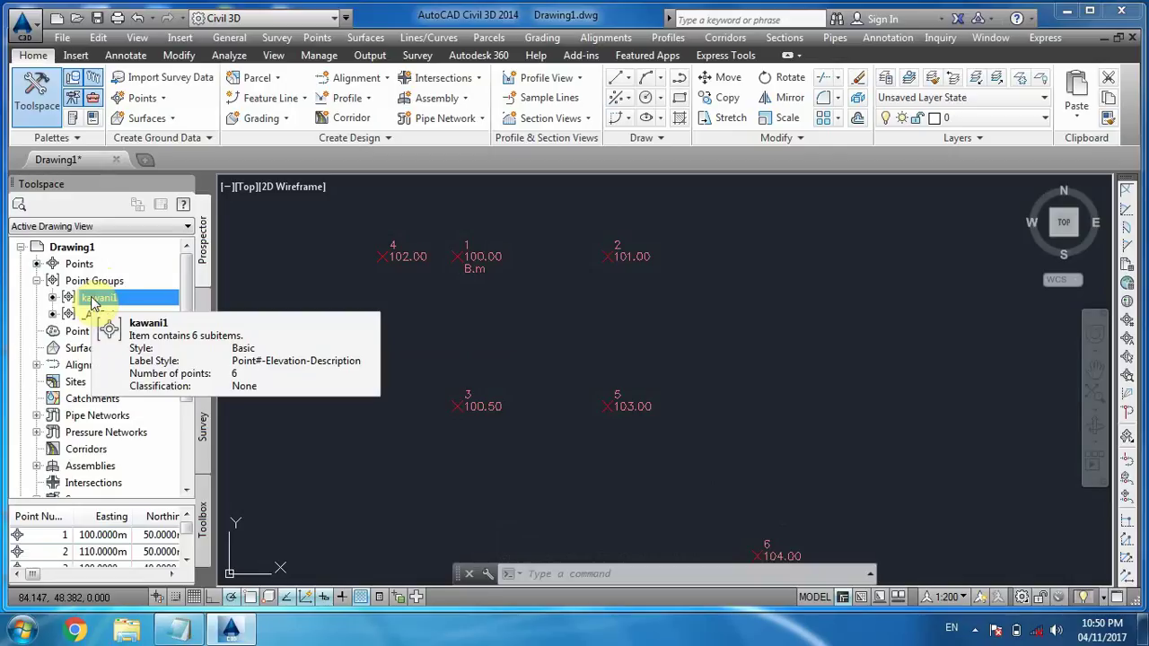
pyautogui.rightClick(93, 302)
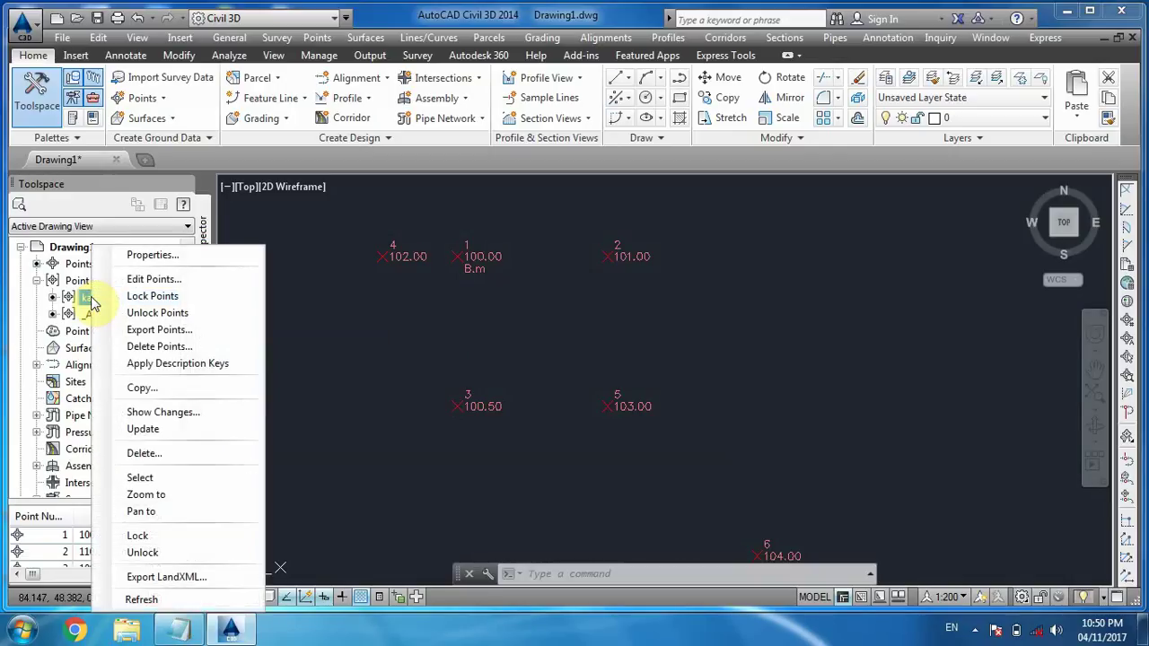
pyautogui.click(137, 257)
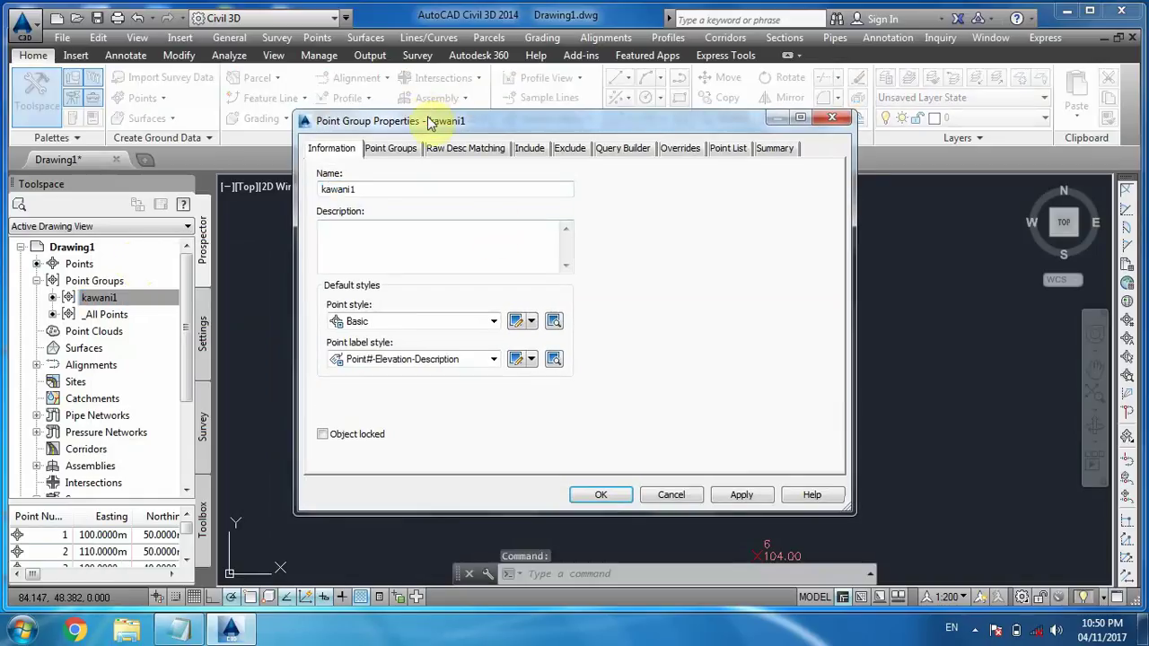
pyautogui.moveTo(440, 116); pyautogui.dragTo(556, 142)
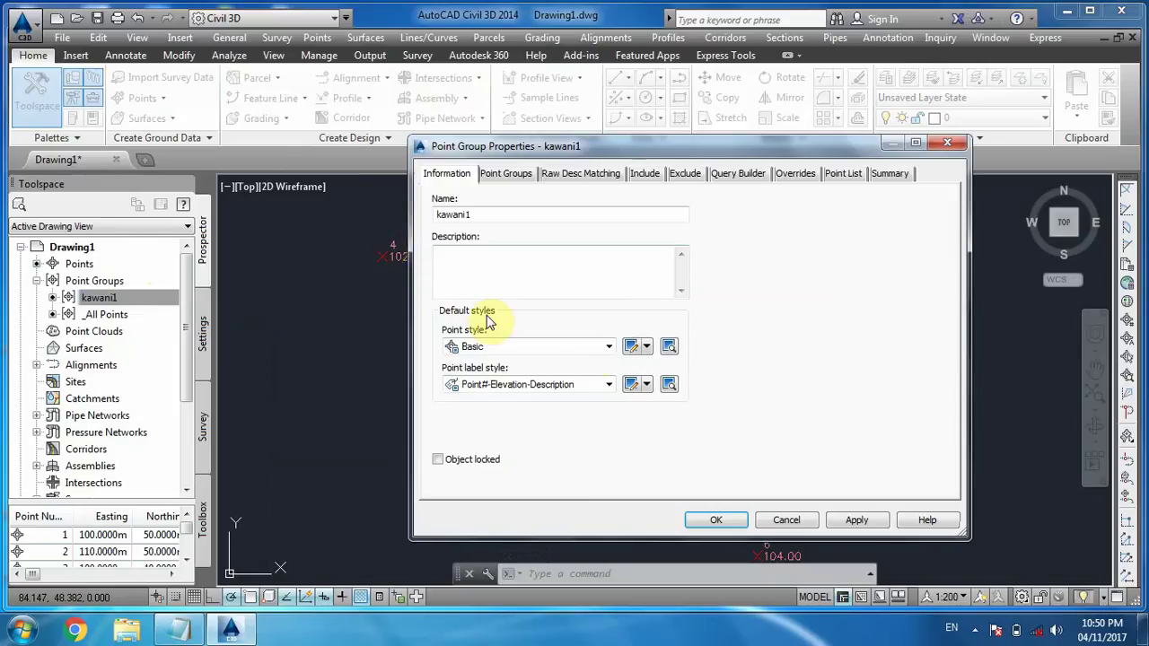
pyautogui.click(605, 347)
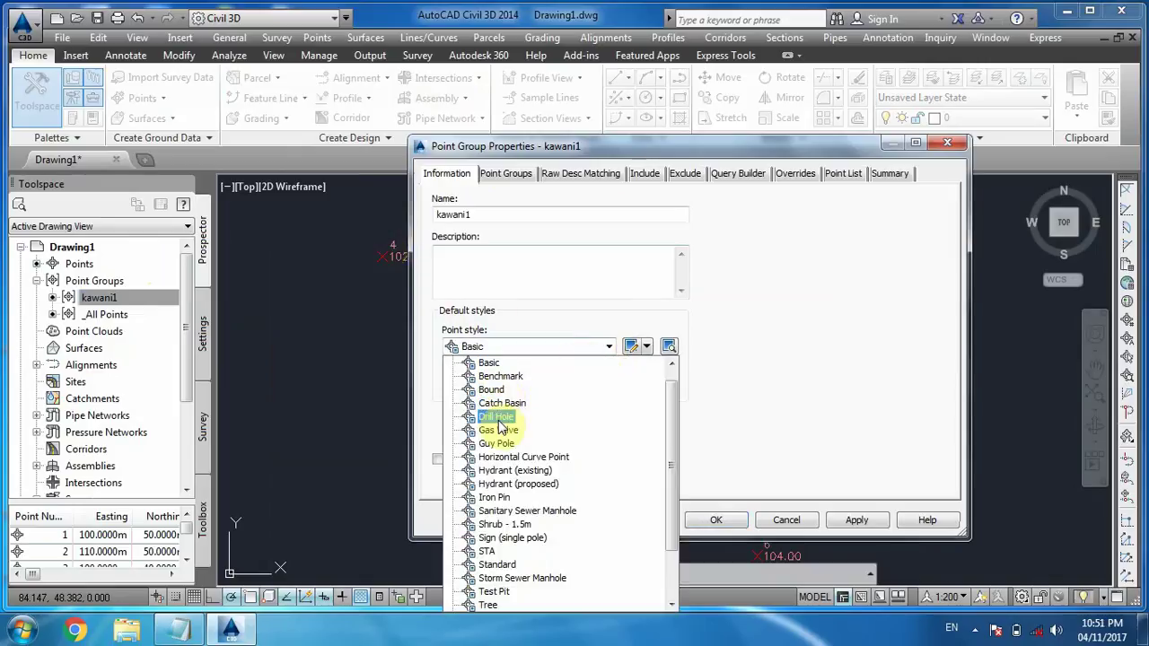
pyautogui.click(489, 608)
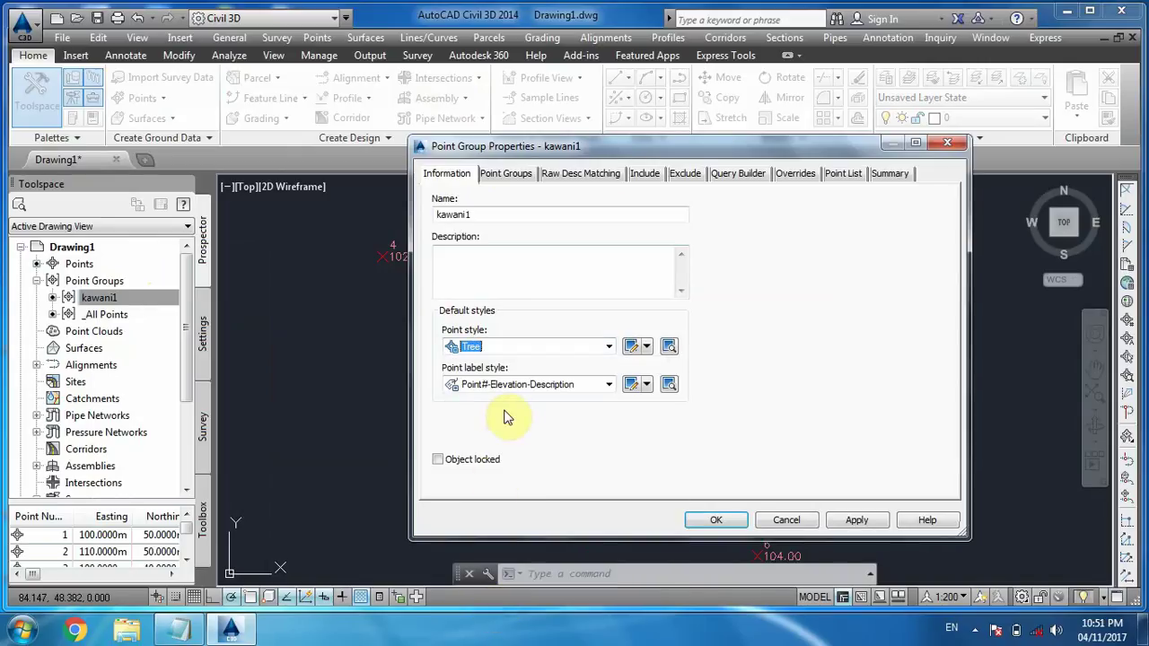
pyautogui.click(857, 520)
pyautogui.click(709, 521)
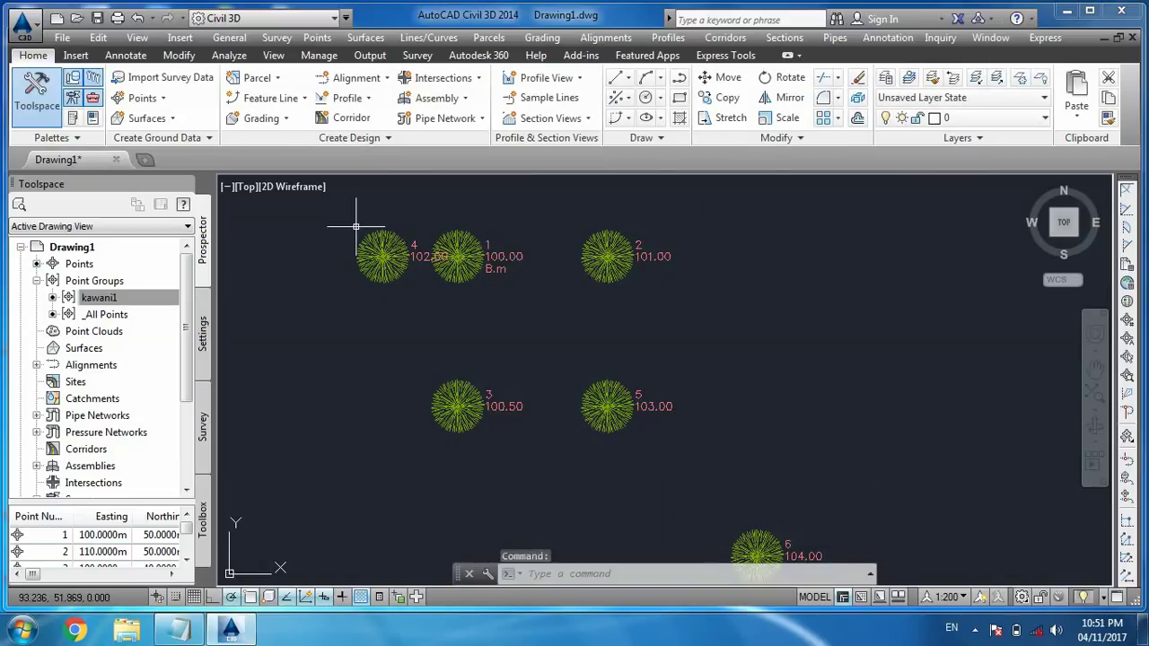
pyautogui.click(385, 266)
pyautogui.press('Escape')
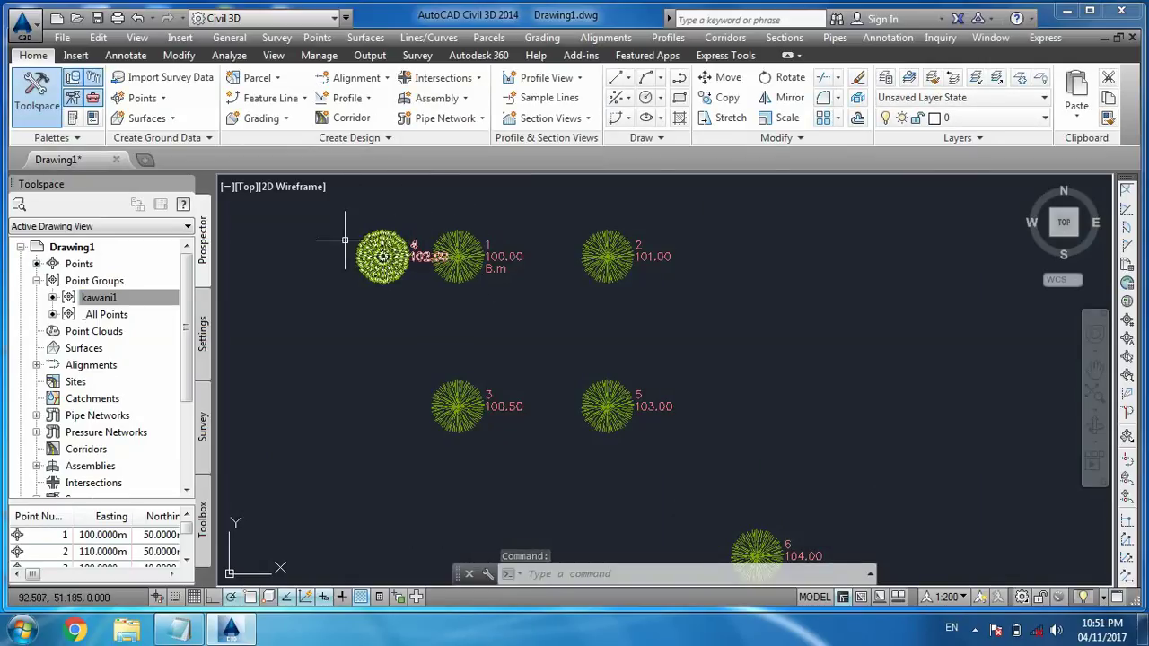
# - Set the kawani1 point group's default point label style to Point#-Elevation-Description and accept the group properties
pyautogui.click(99, 298)
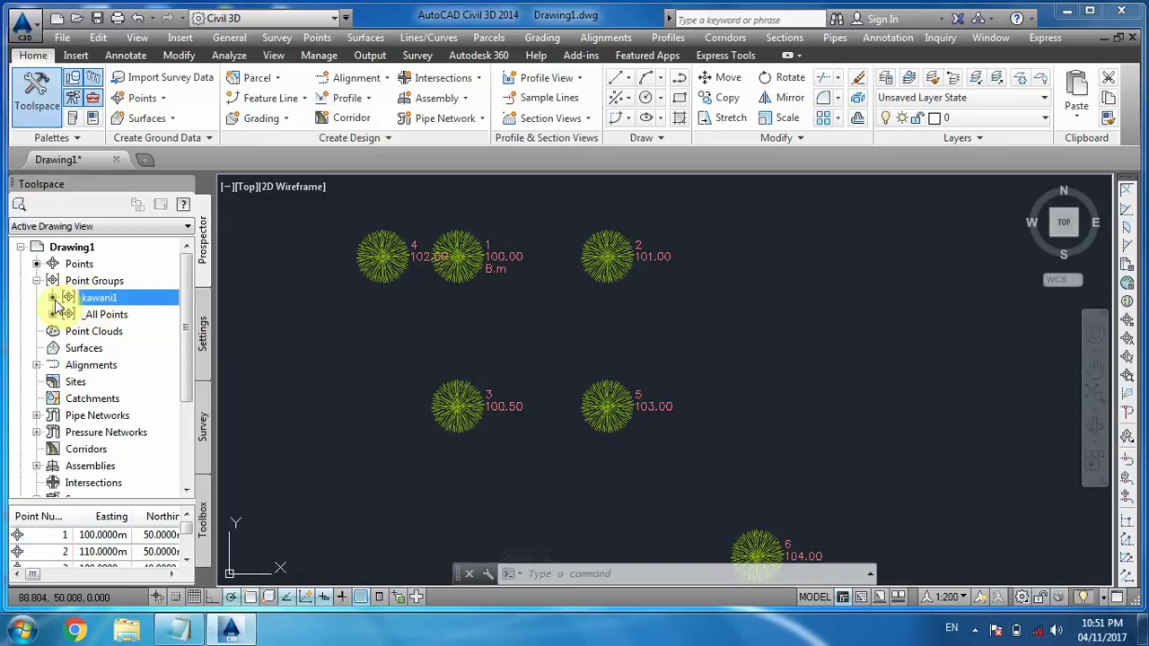
pyautogui.rightClick(70, 303)
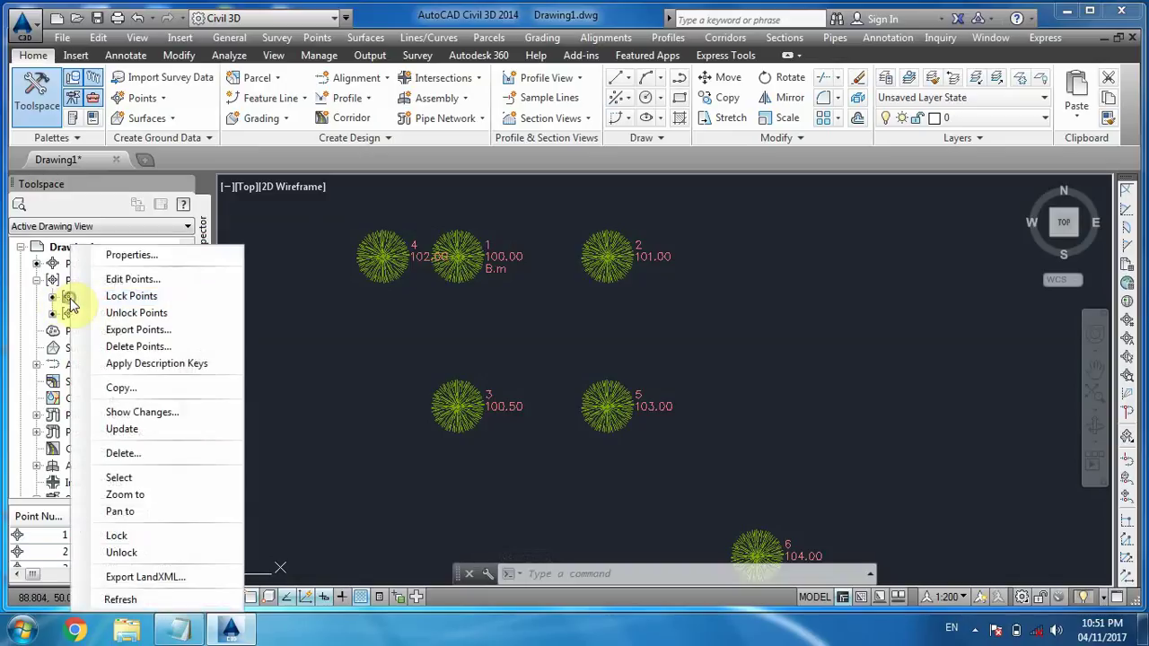
pyautogui.click(75, 298)
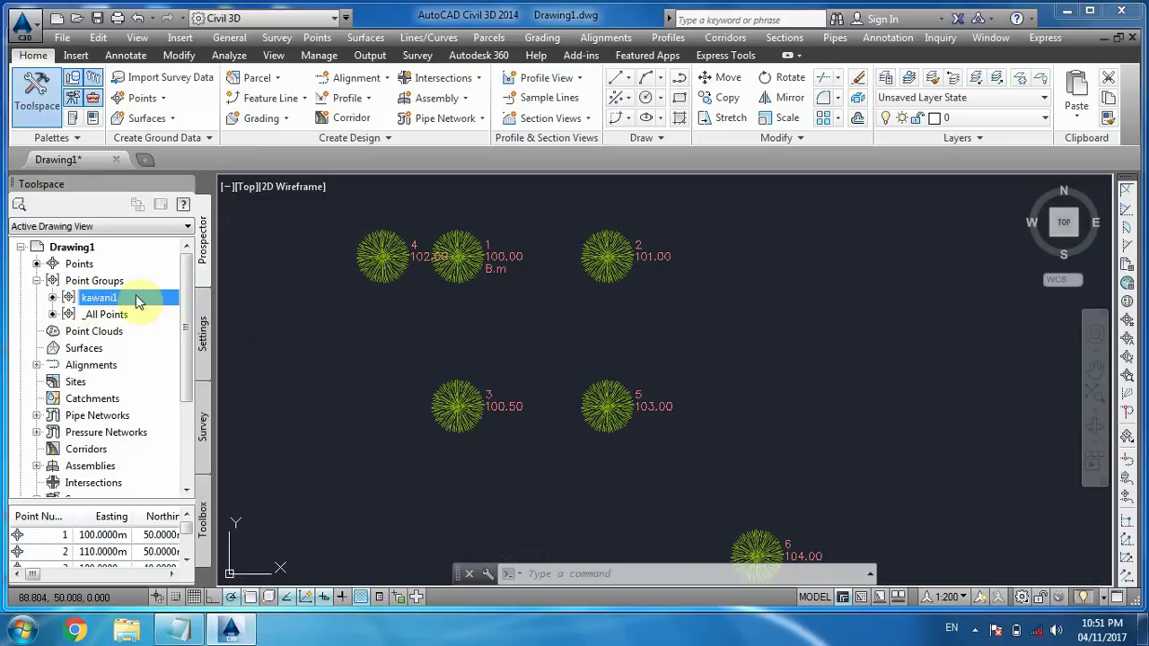
pyautogui.rightClick(72, 303)
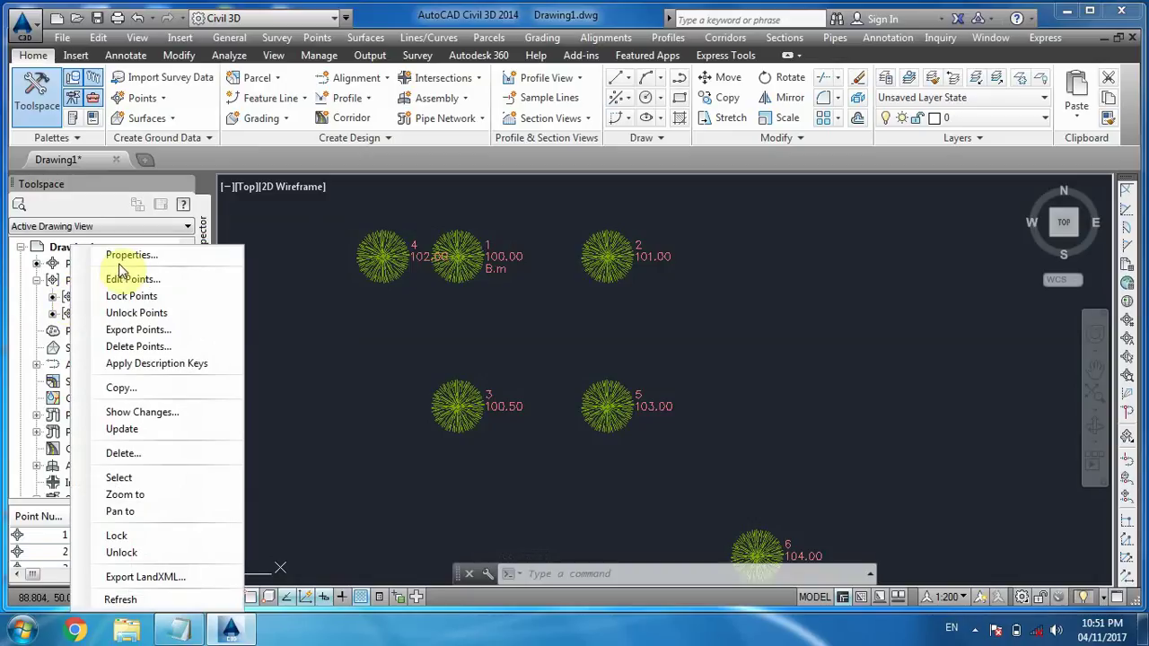
pyautogui.click(120, 259)
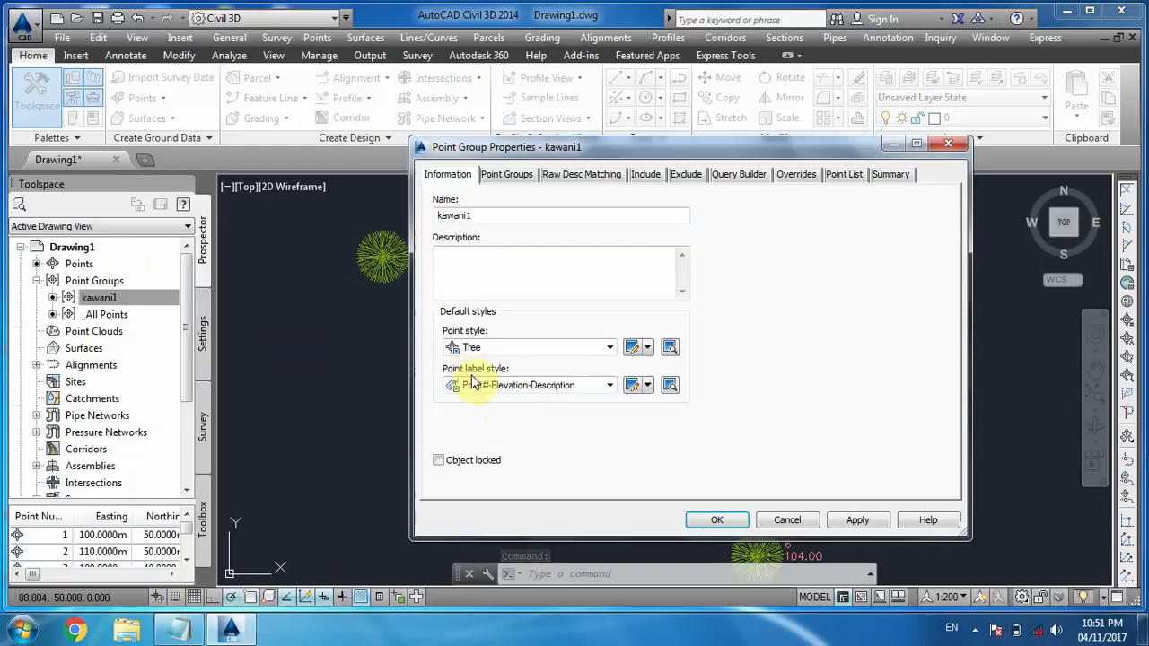
pyautogui.click(474, 393)
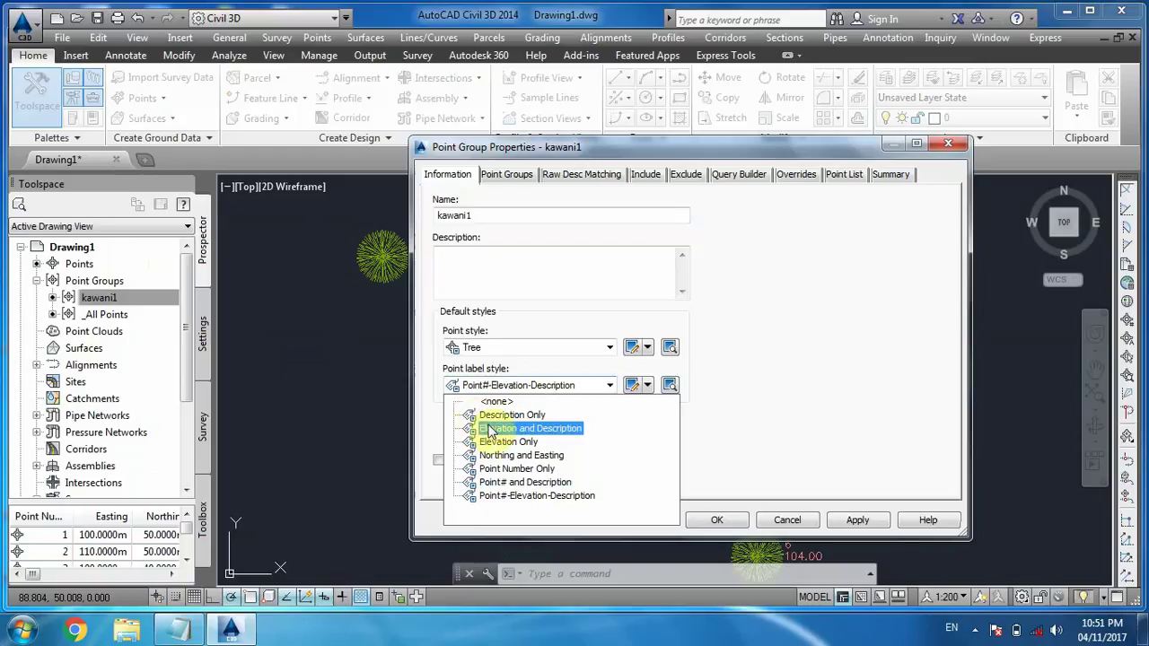
pyautogui.click(485, 504)
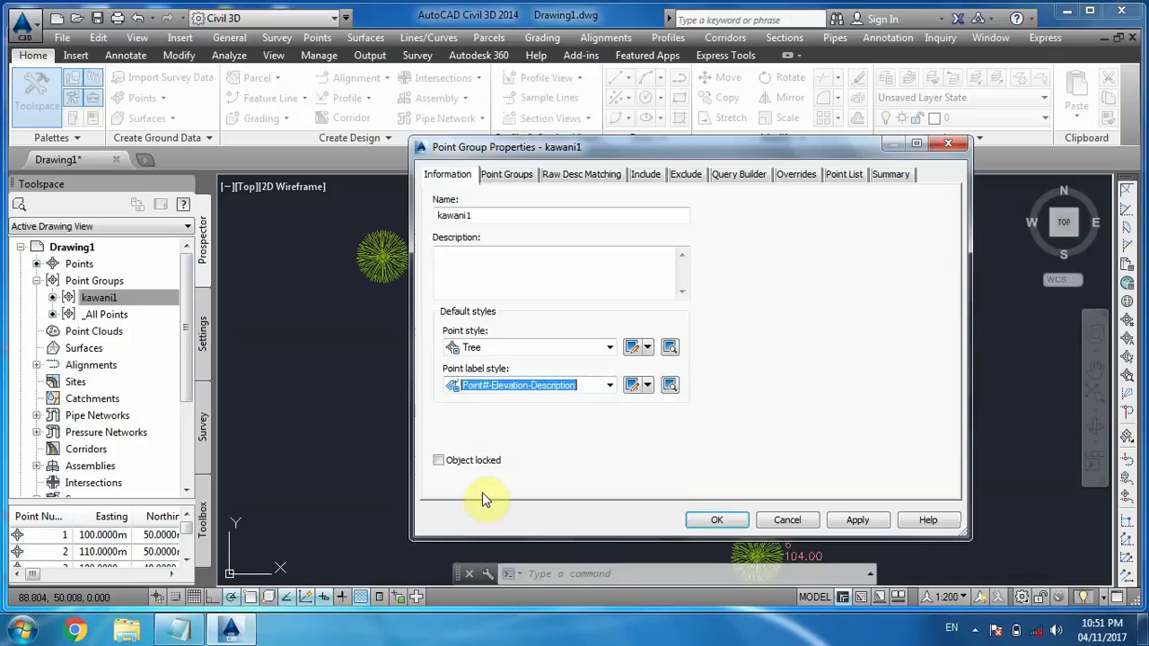
pyautogui.click(724, 521)
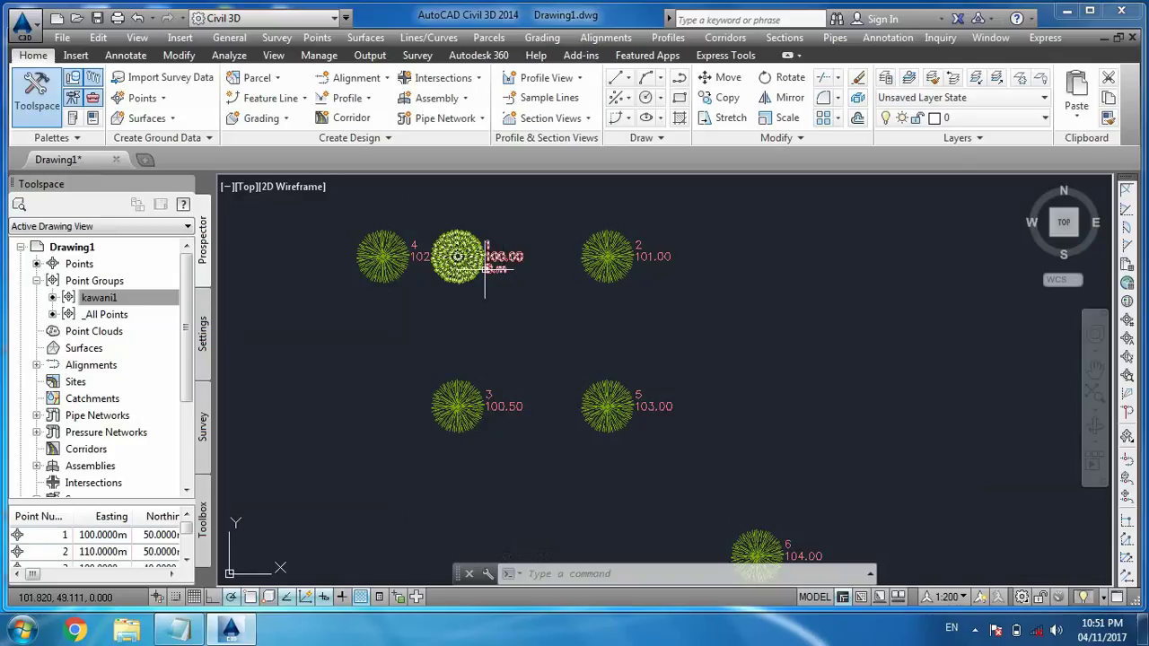
# - Edit the Tree point style of the kawani1 group so its marker uses colour 10 in plan view
pyautogui.click(98, 298)
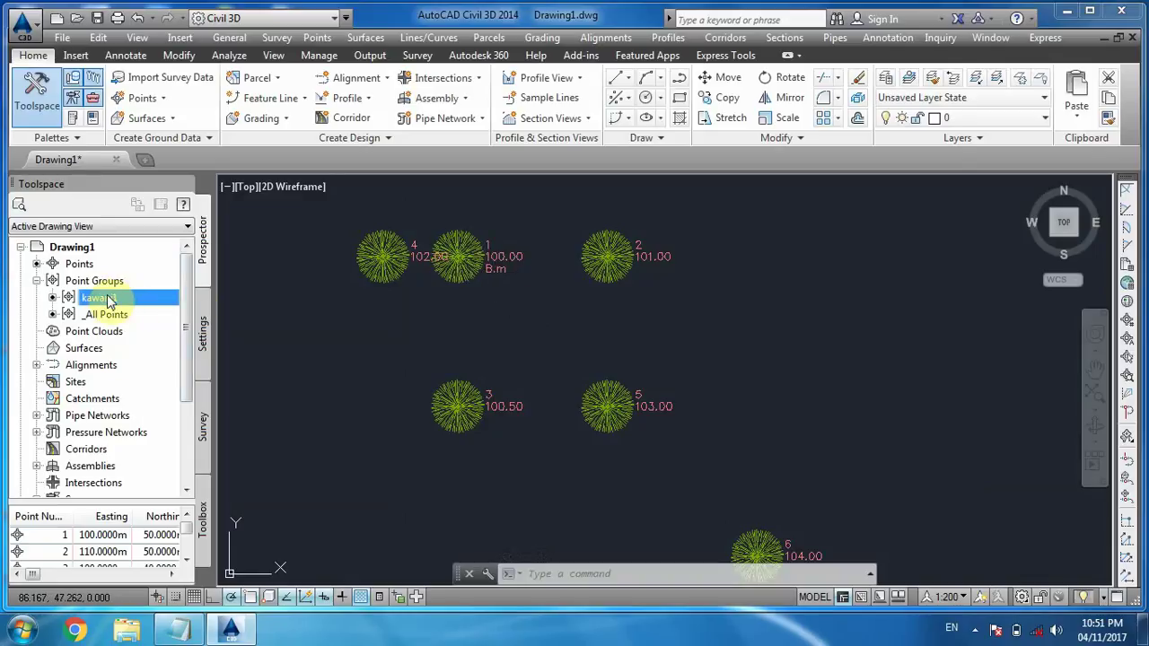
pyautogui.rightClick(94, 303)
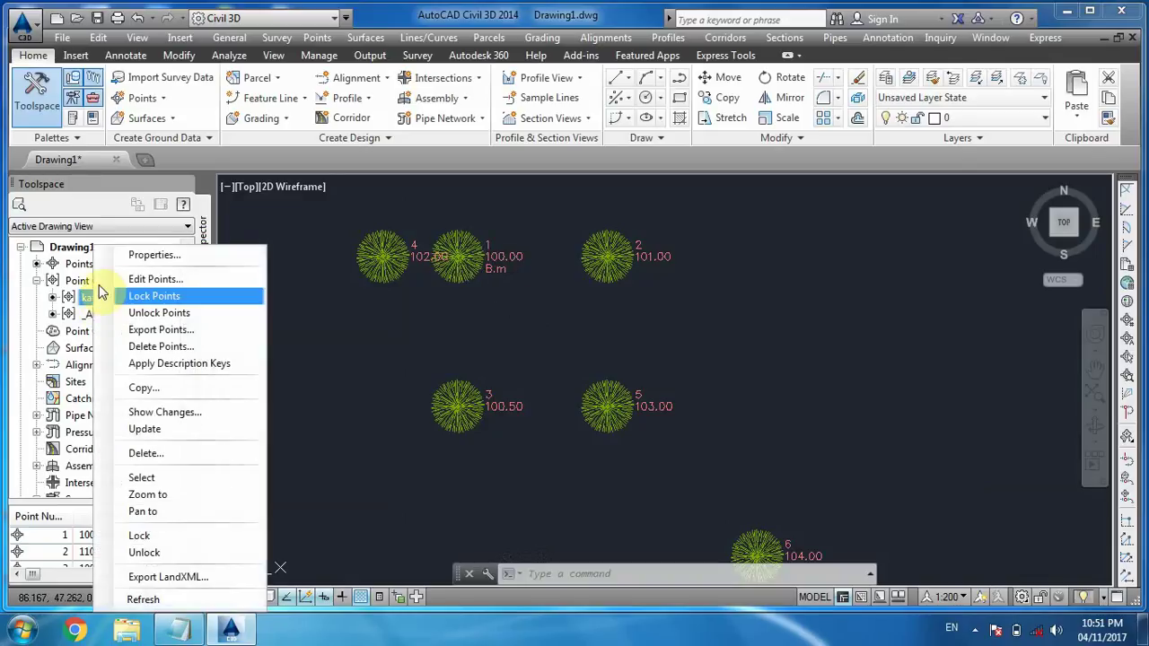
pyautogui.click(141, 258)
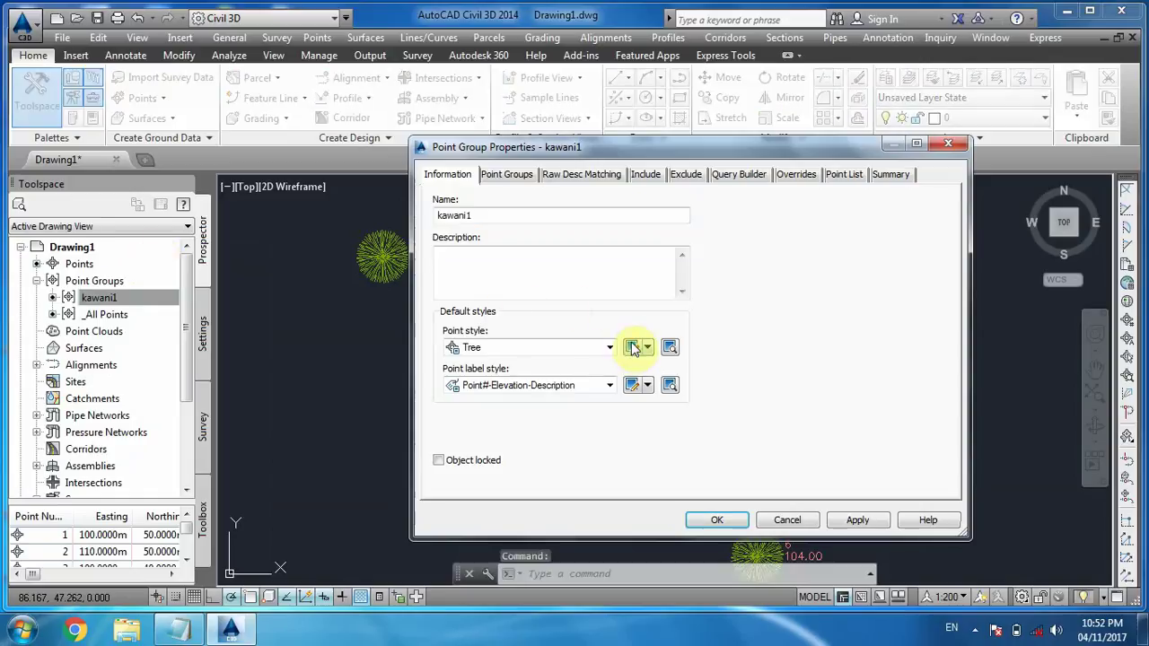
pyautogui.click(633, 349)
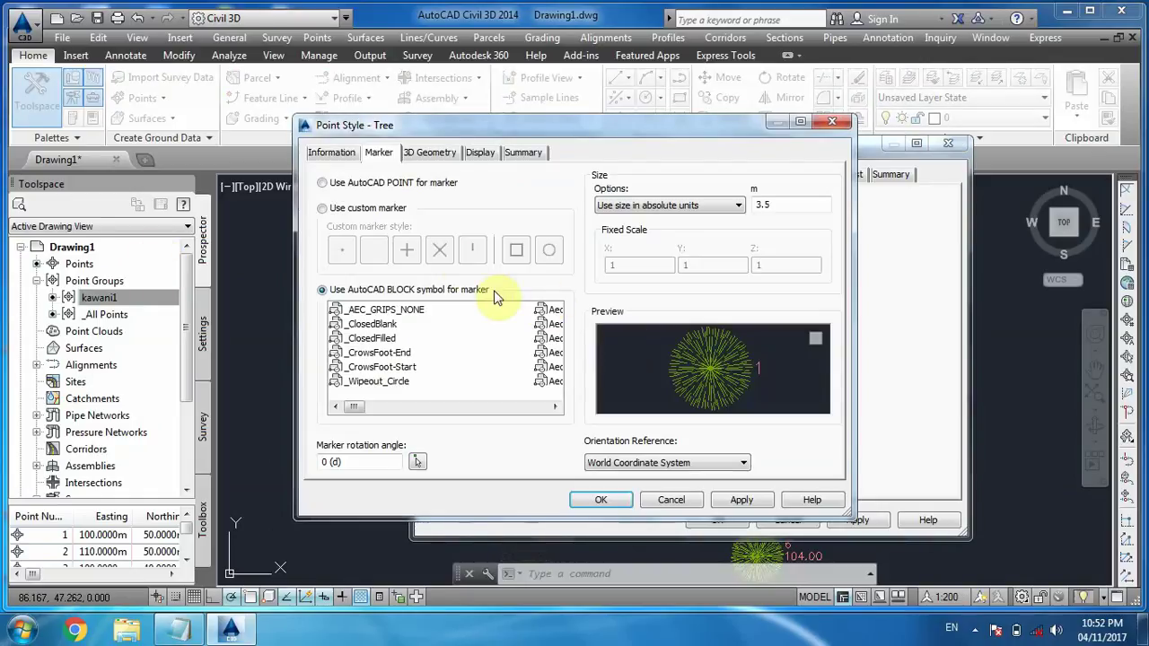
pyautogui.click(480, 156)
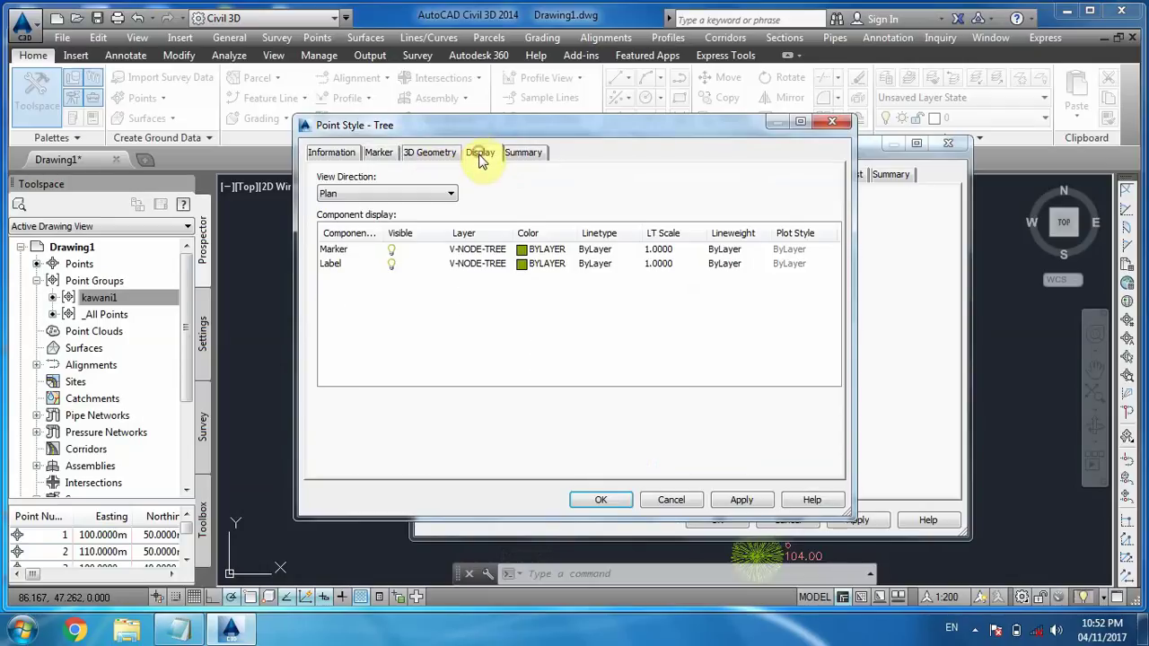
pyautogui.click(519, 250)
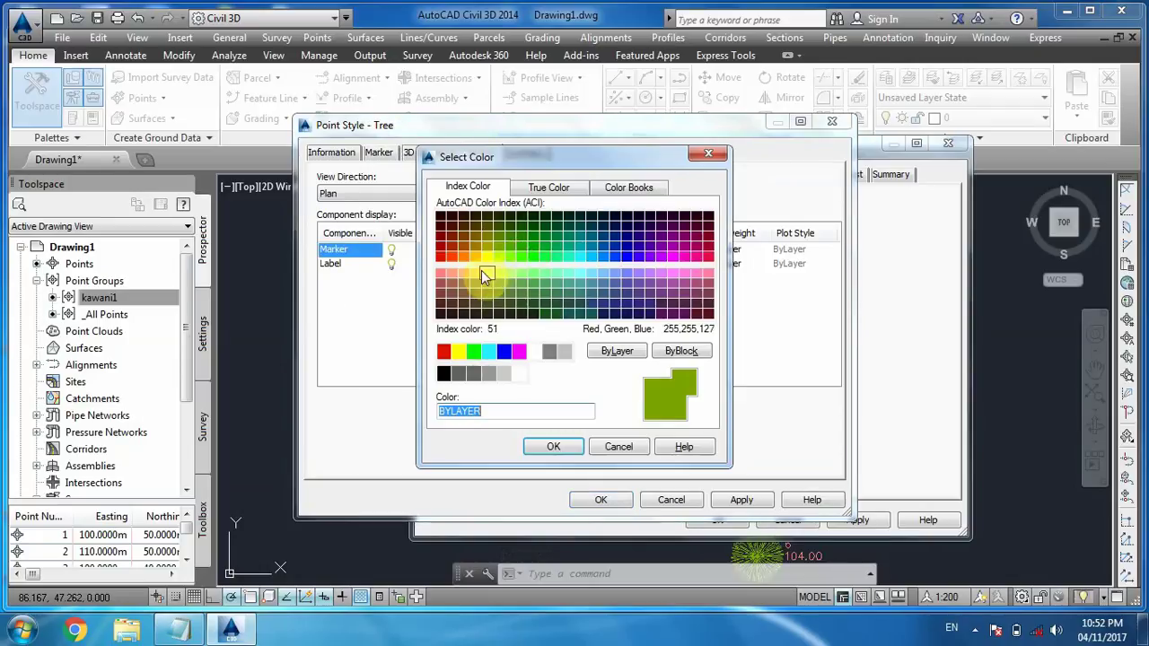
pyautogui.click(441, 260)
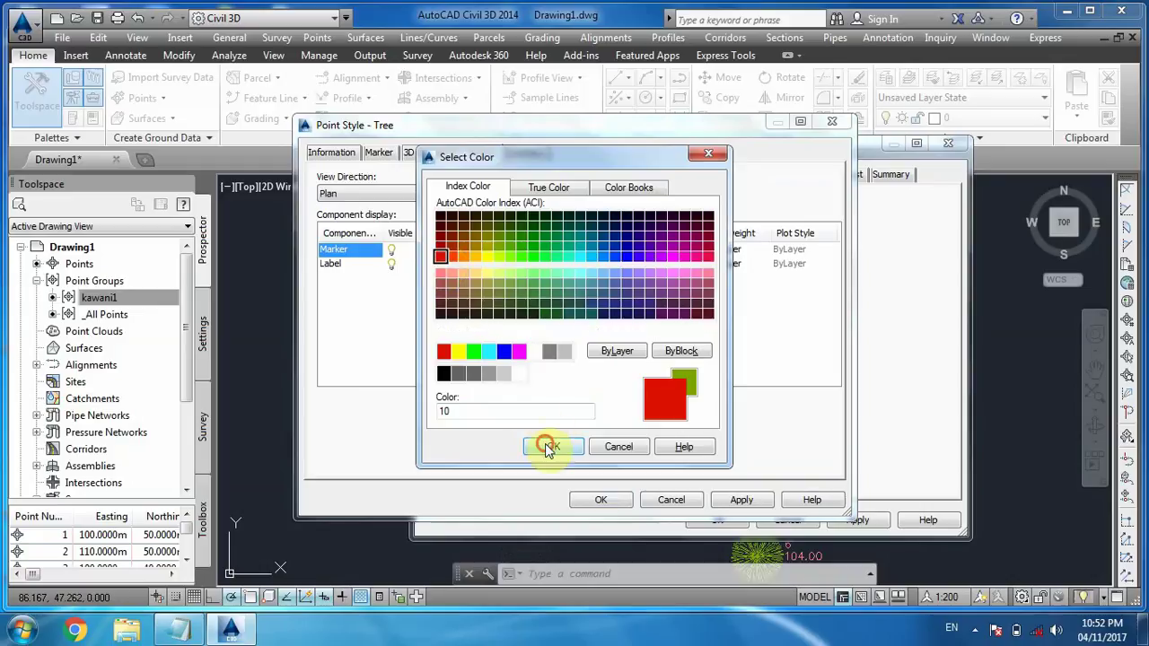
pyautogui.click(544, 445)
pyautogui.click(740, 502)
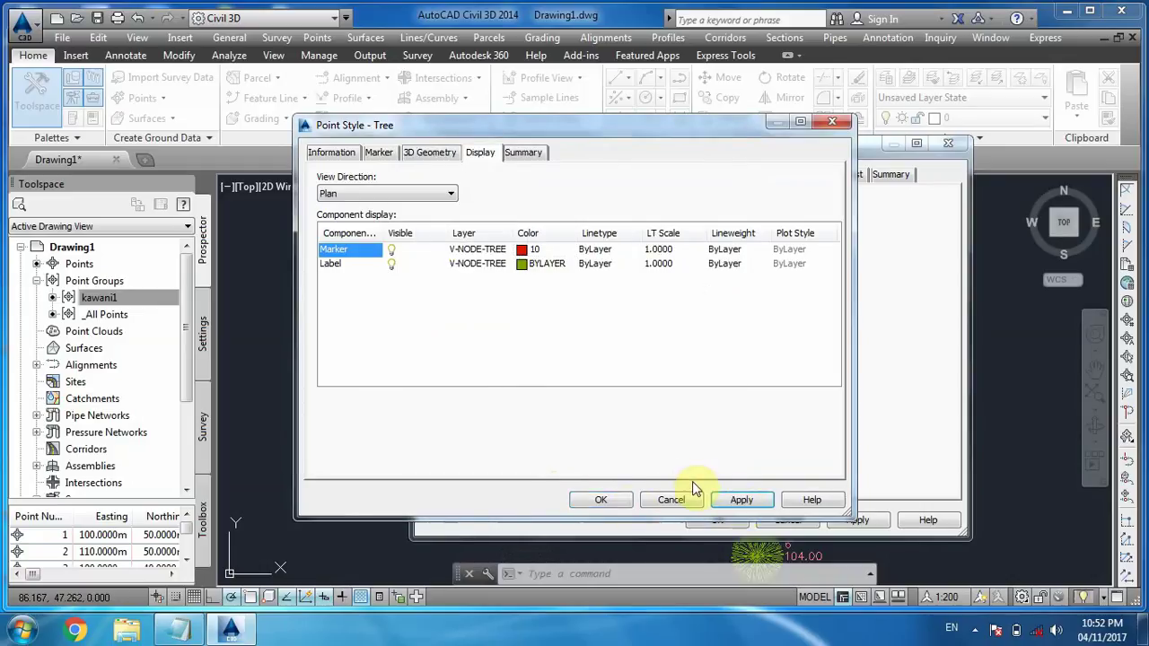
pyautogui.click(613, 509)
pyautogui.click(716, 520)
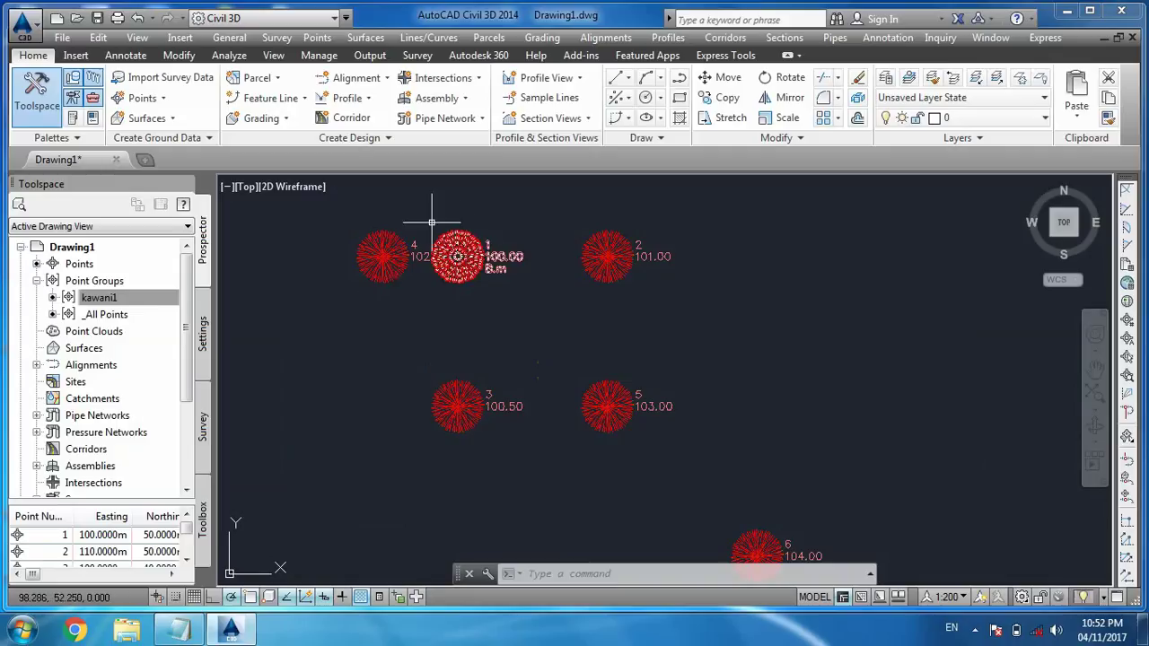
# - Open the marker settings of the Tree point style from the kawani1 group's properties
pyautogui.rightClick(79, 303)
pyautogui.click(136, 252)
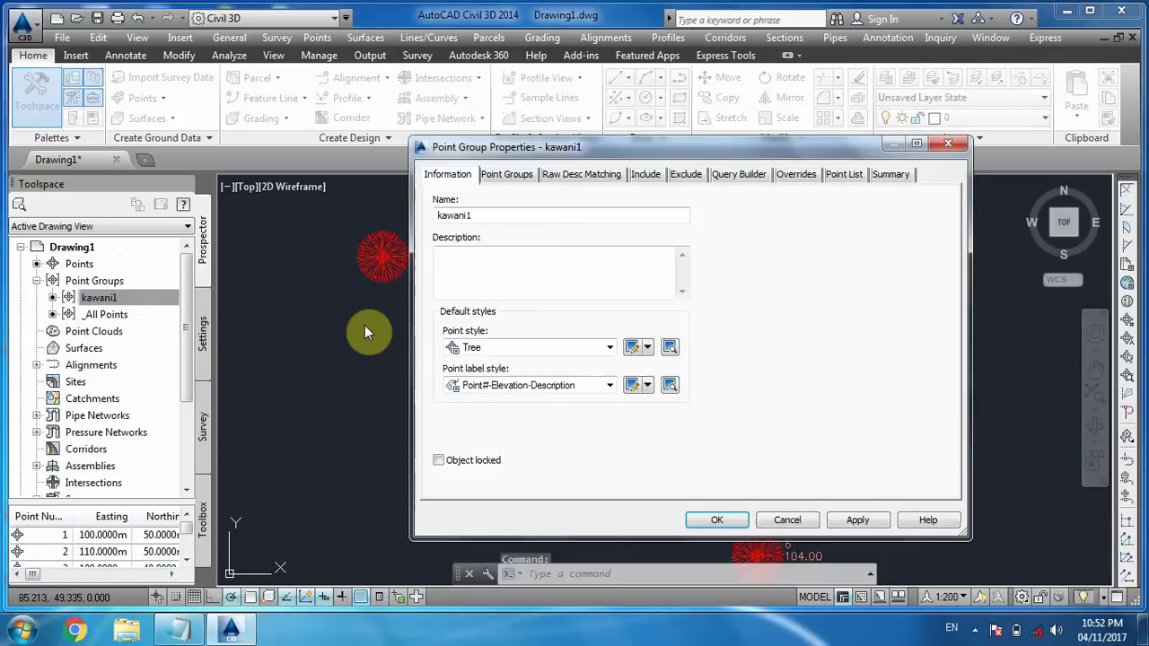
pyautogui.click(633, 349)
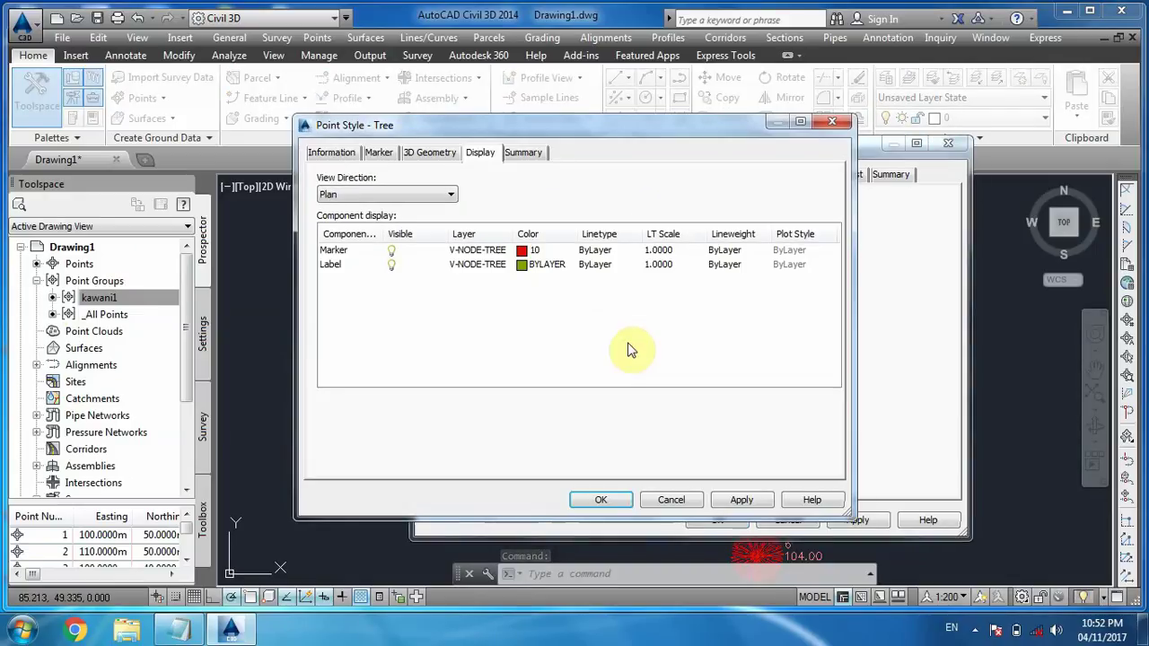
pyautogui.click(377, 153)
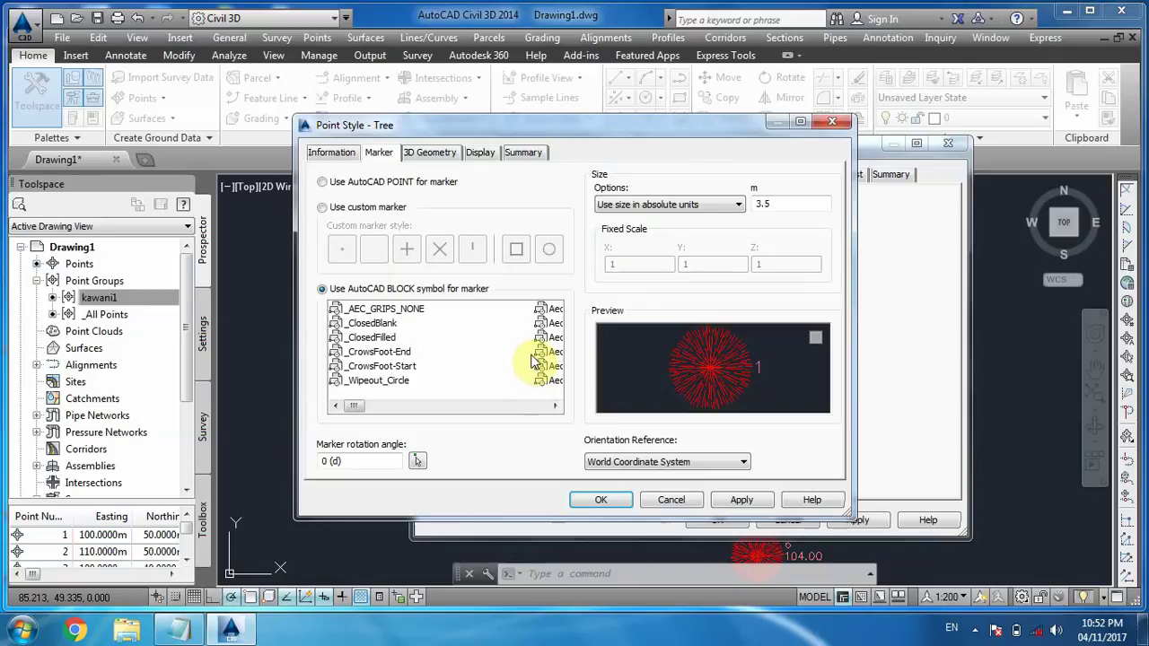
# - Try custom markers for the Tree style: dot, blank, plus, and a cross combined with a square and circle
pyautogui.click(322, 208)
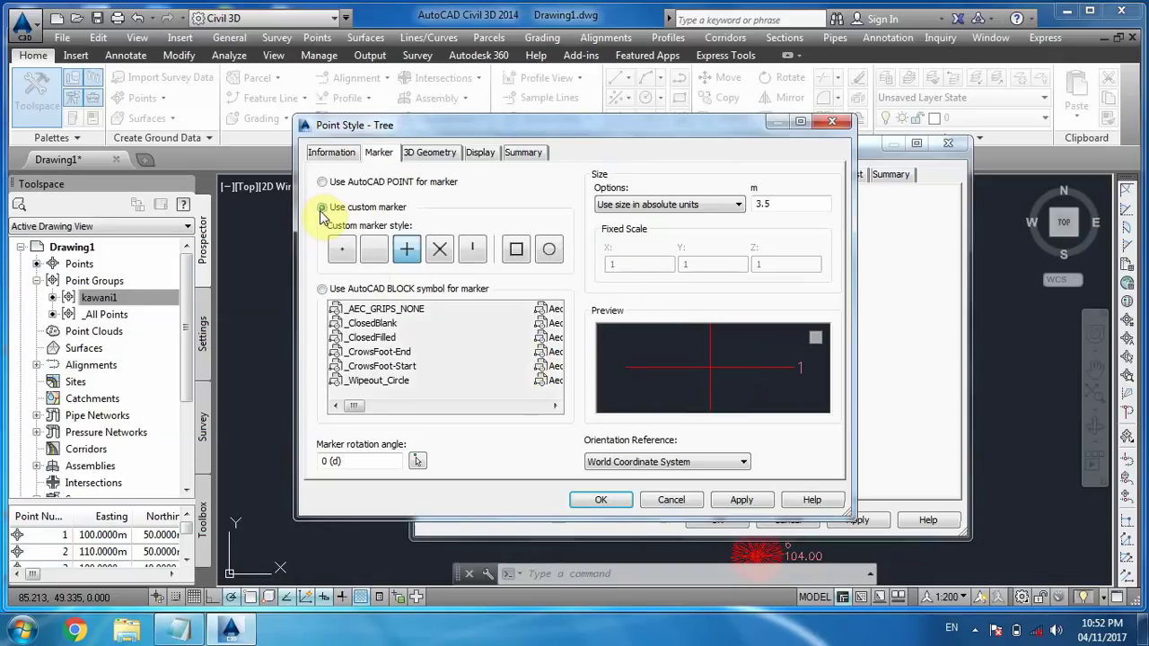
pyautogui.click(342, 250)
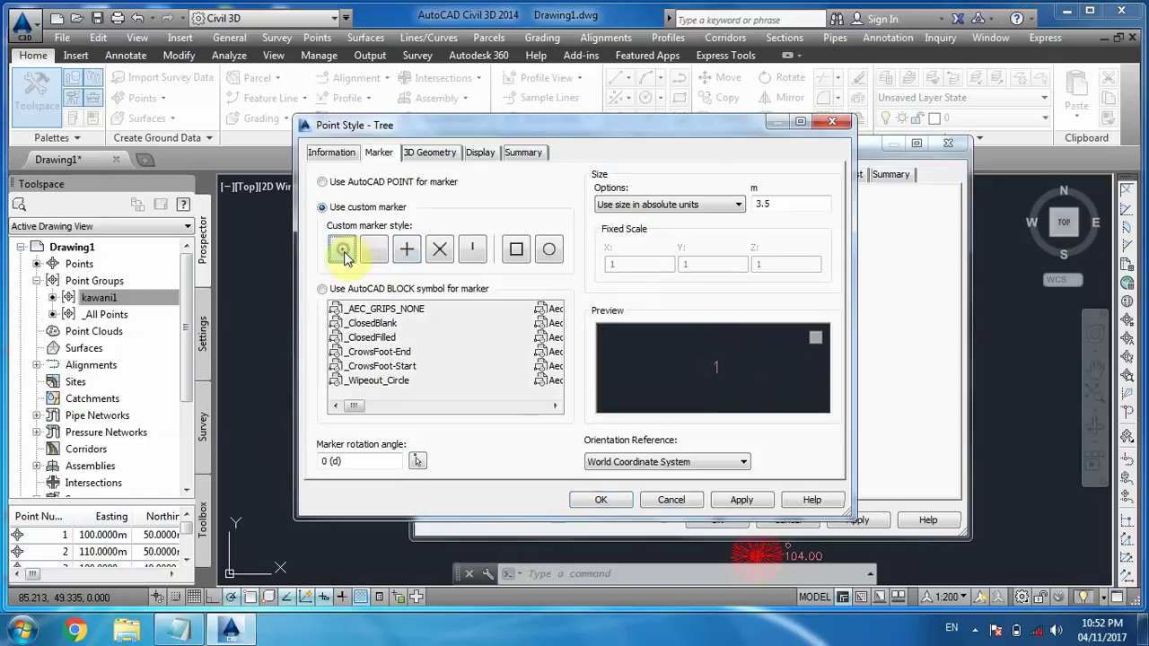
pyautogui.click(374, 249)
pyautogui.click(407, 257)
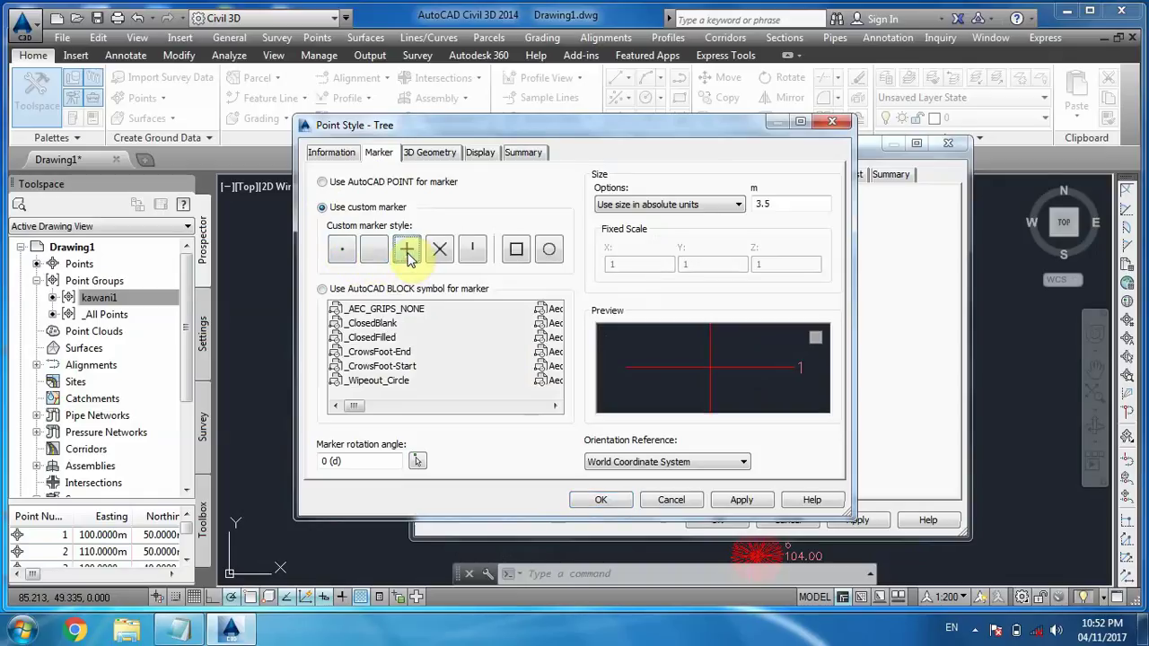
pyautogui.click(439, 254)
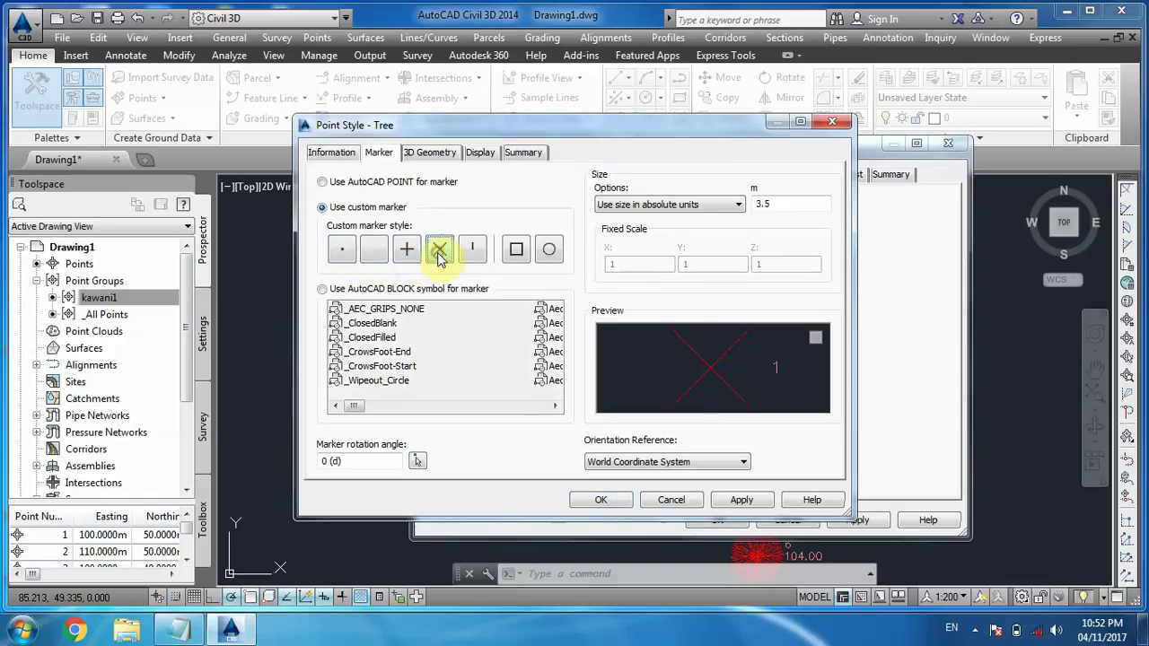
pyautogui.click(517, 251)
pyautogui.click(551, 252)
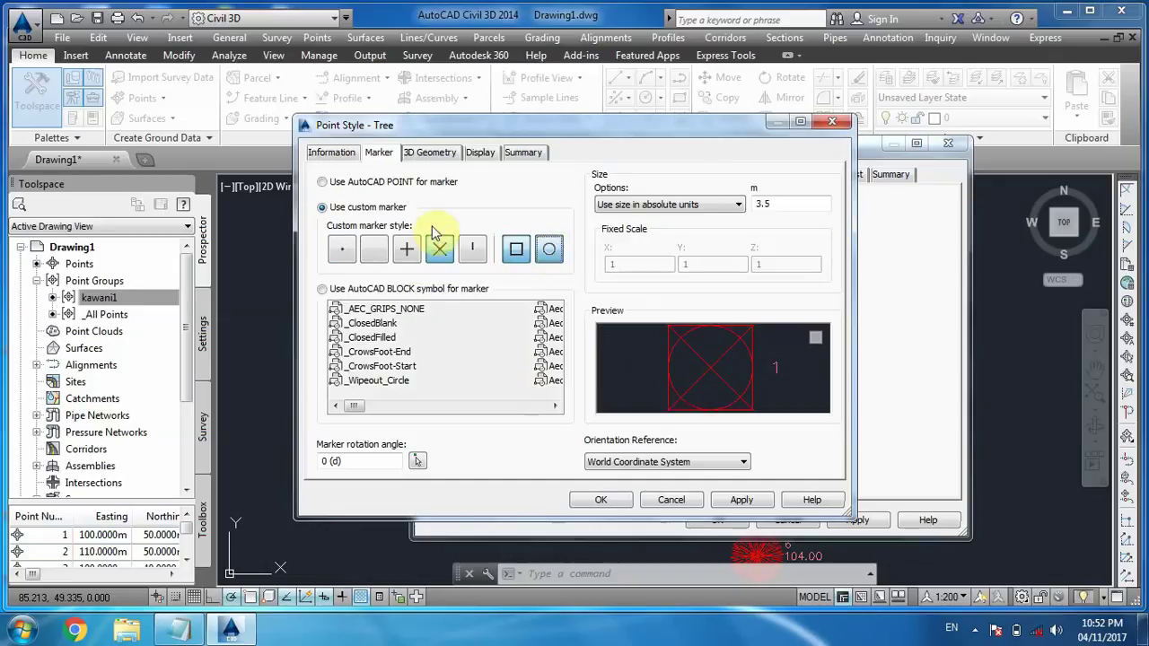
# - Use the AutoCAD block symbol _Wipeout_Circle as the Tree style's marker and accept the style and group properties
pyautogui.click(322, 289)
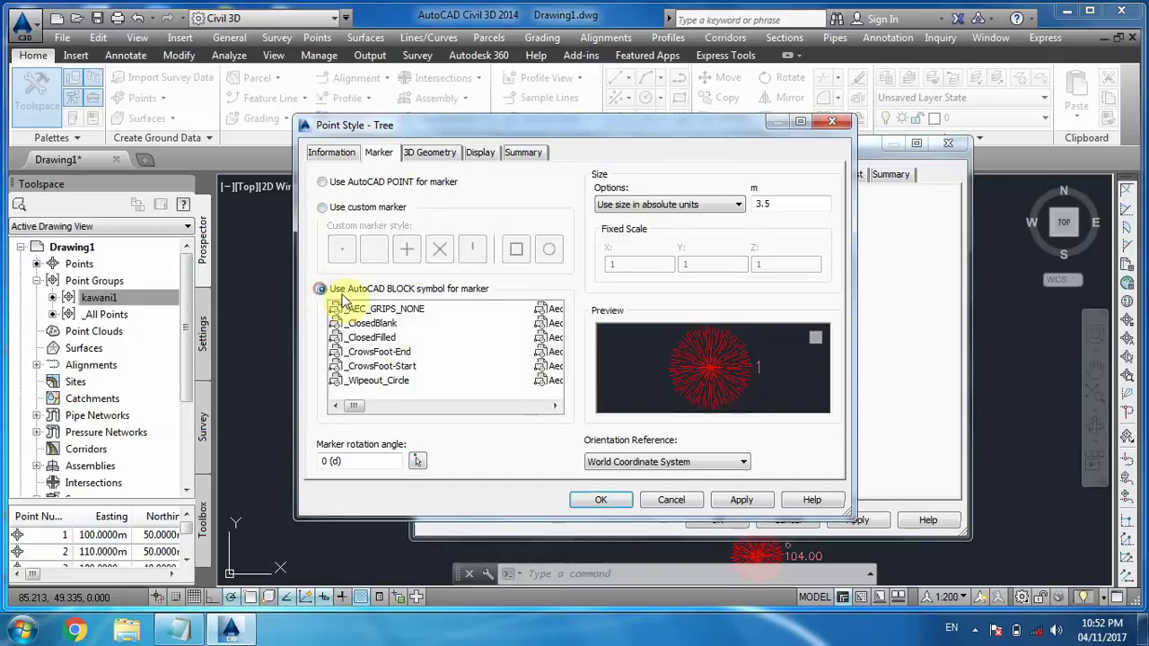
pyautogui.click(381, 338)
pyautogui.click(377, 380)
pyautogui.click(377, 367)
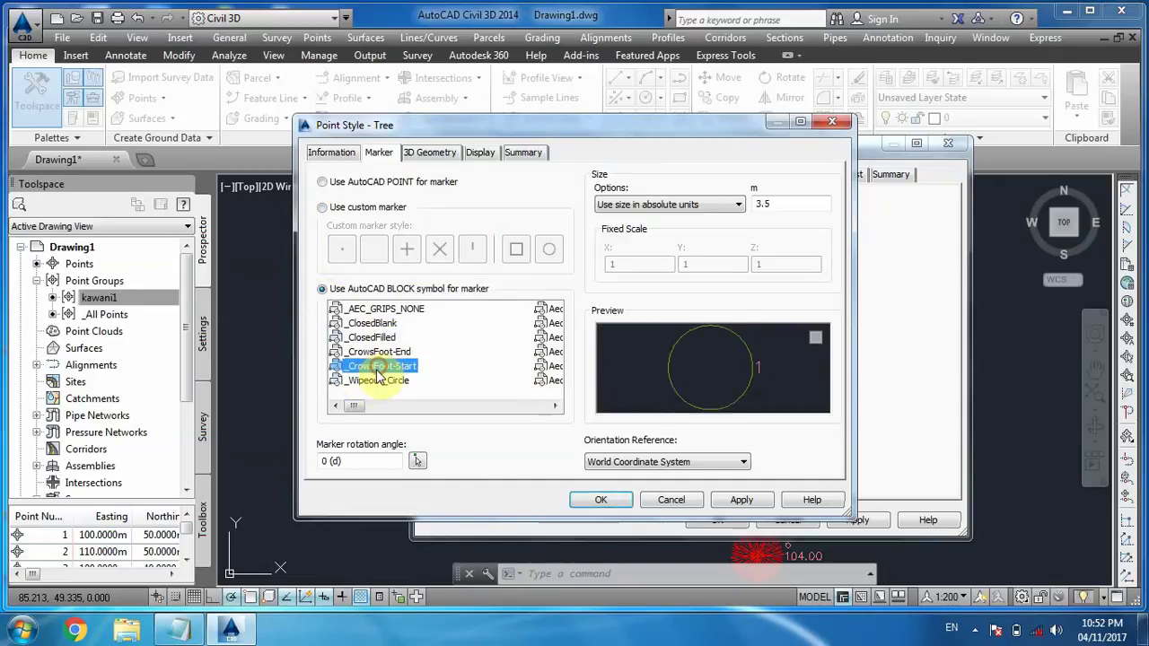
pyautogui.click(377, 380)
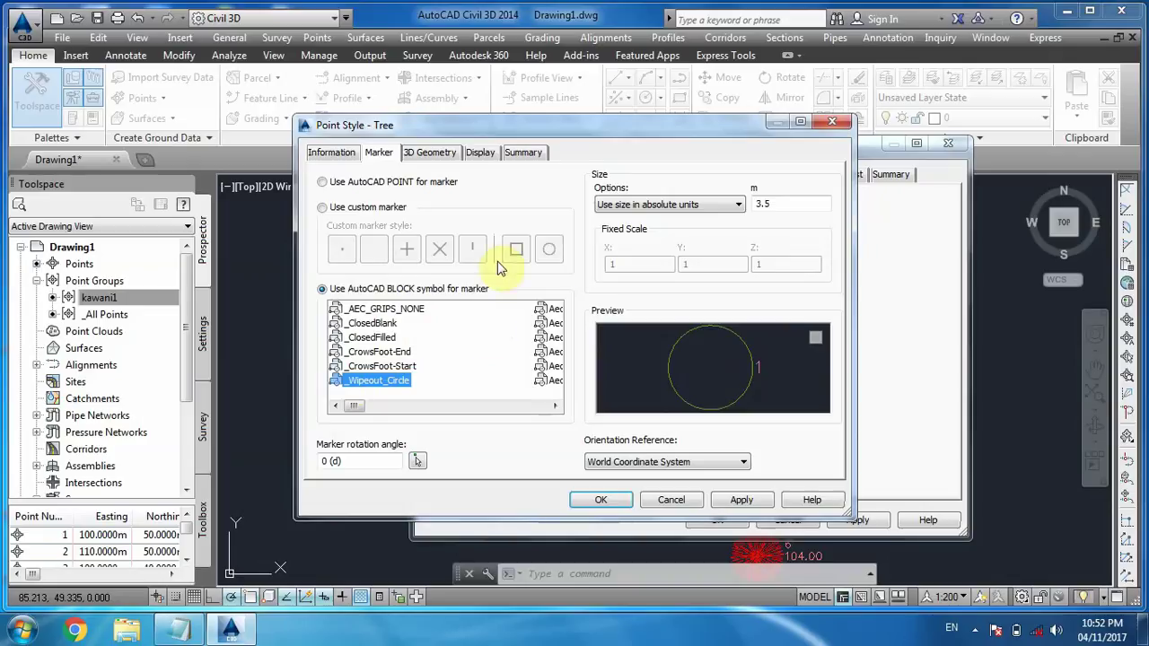
pyautogui.click(601, 500)
pyautogui.click(716, 520)
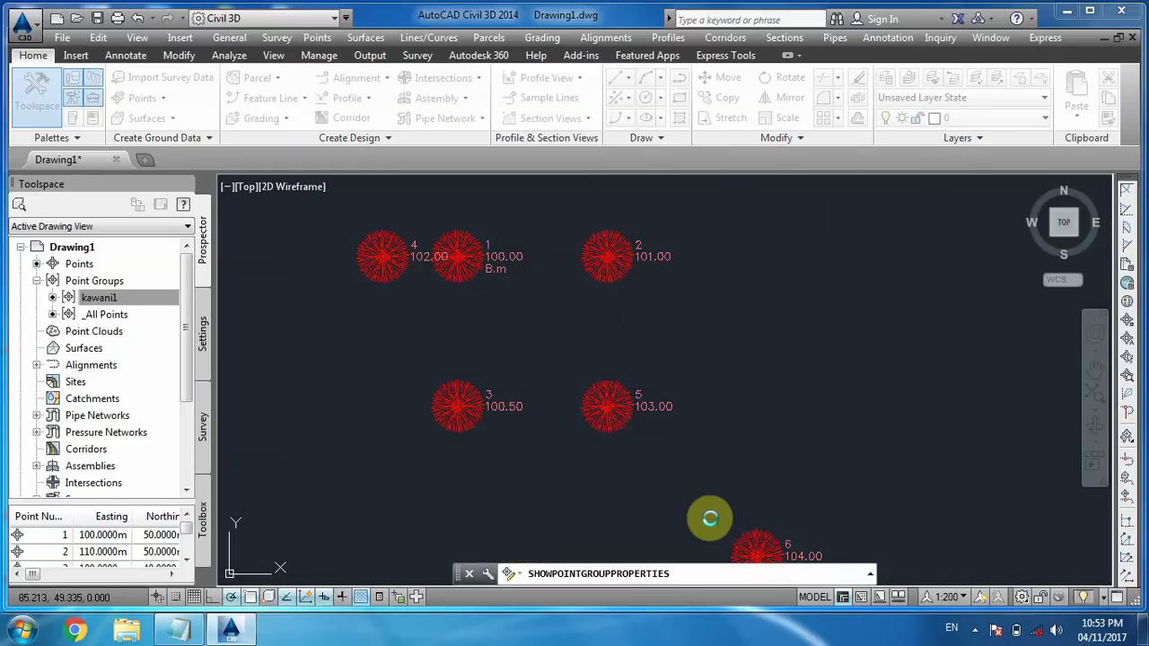
# - Quit the program without saving Drawing1
pyautogui.click(1114, 15)
pyautogui.click(595, 355)
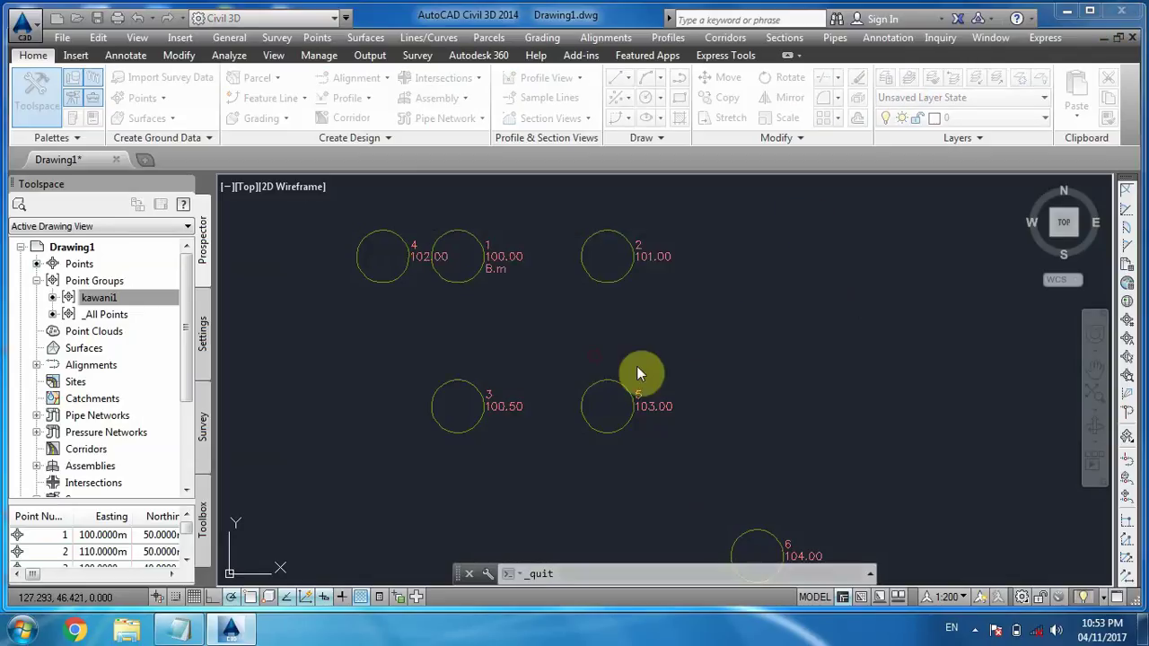
pyautogui.click(975, 628)
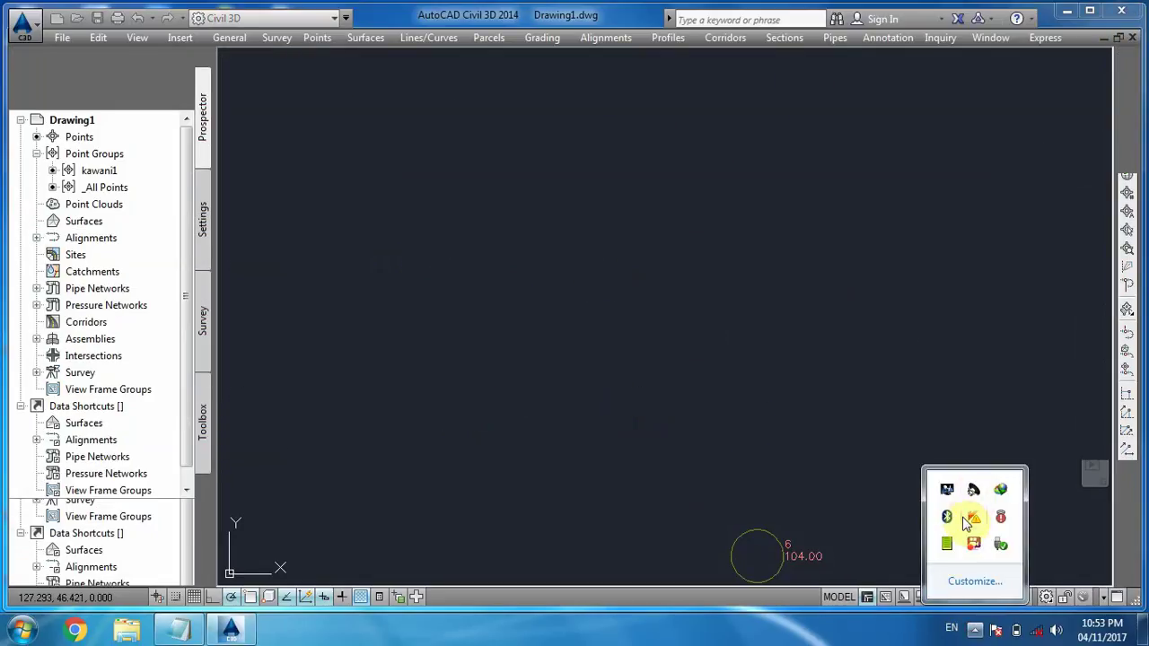